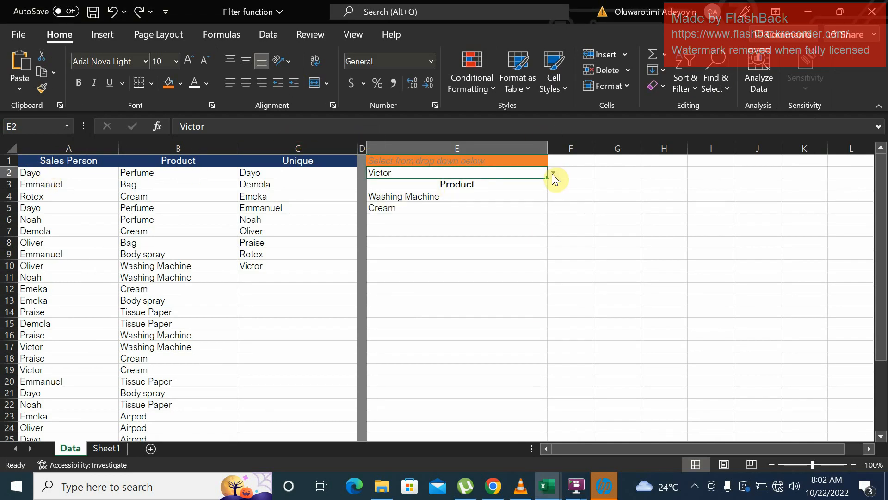
# - Pick a different sales person from the drop-down in E2 to check the filtered product list
pyautogui.click(553, 173)
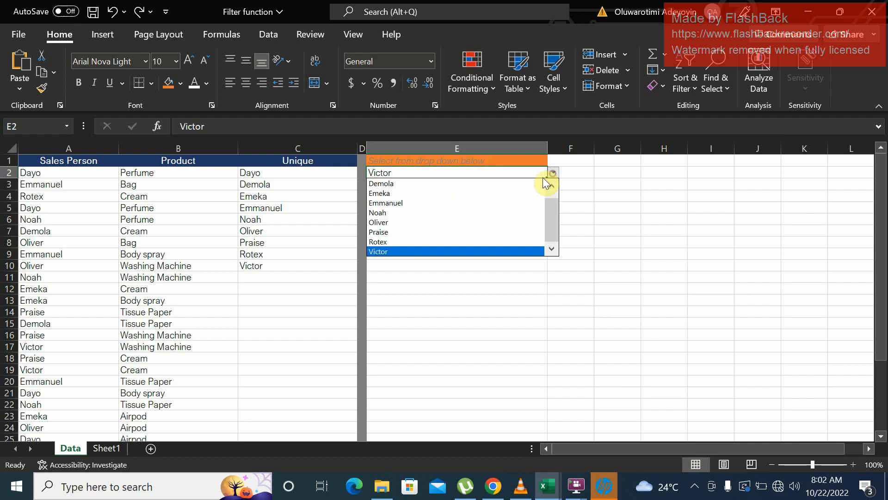
pyautogui.click(419, 205)
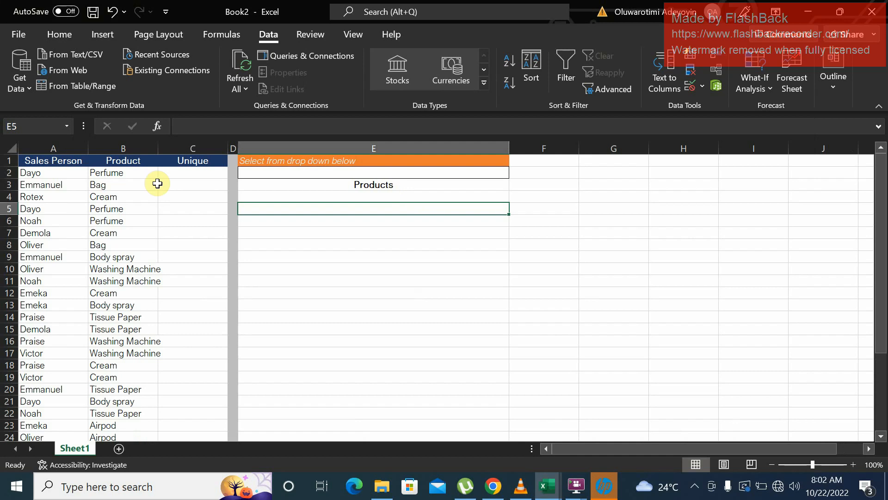
# - In the Book2 workbook, extract the distinct sales persons in C2 with =UNIQUE(A2:A1048576)
pyautogui.click(194, 170)
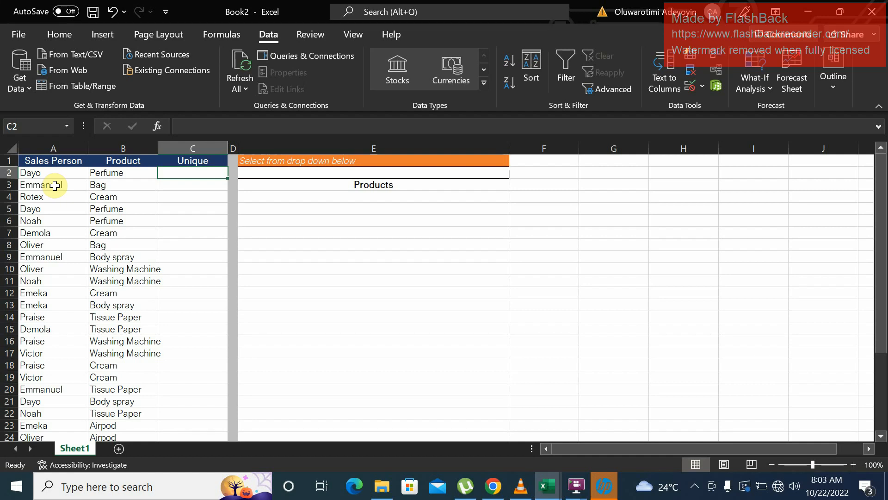
pyautogui.write('=u')
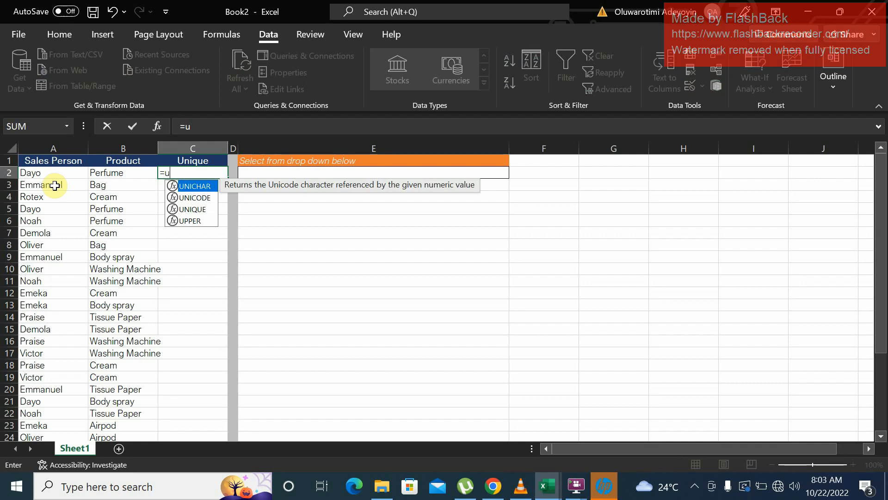
pyautogui.write('nique')
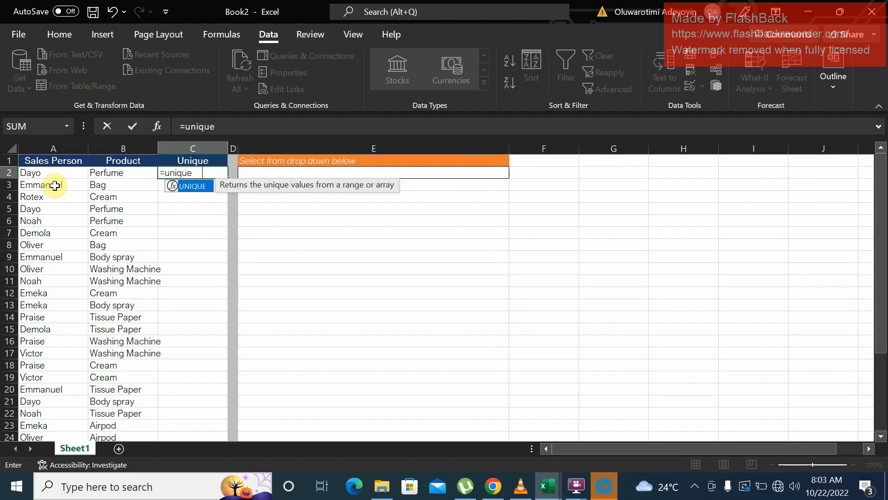
pyautogui.press('Tab')
pyautogui.click(62, 169)
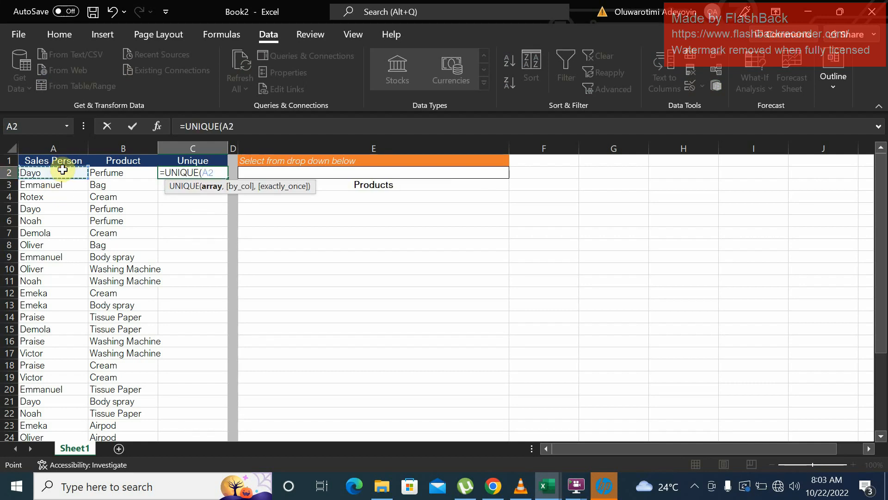
pyautogui.hotkey('ctrl', 'shift', 'Down')
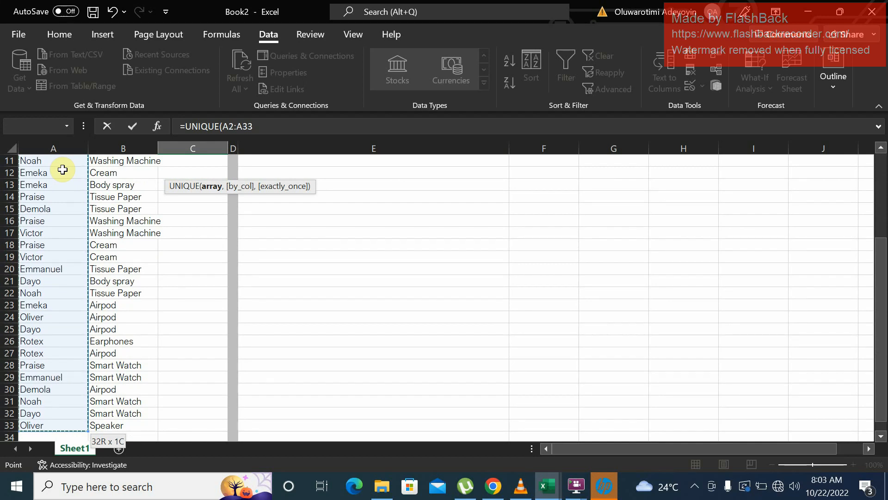
pyautogui.hotkey('ctrl', 'shift', 'Down')
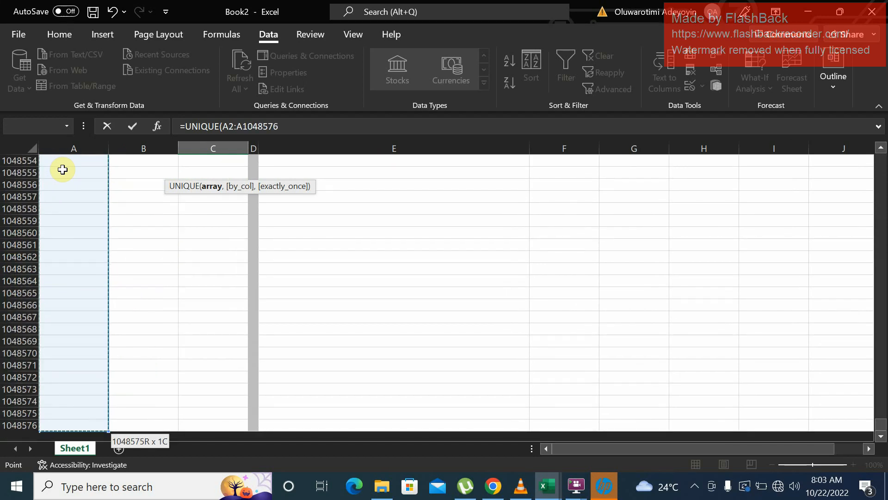
pyautogui.write(')')
pyautogui.press('Return')
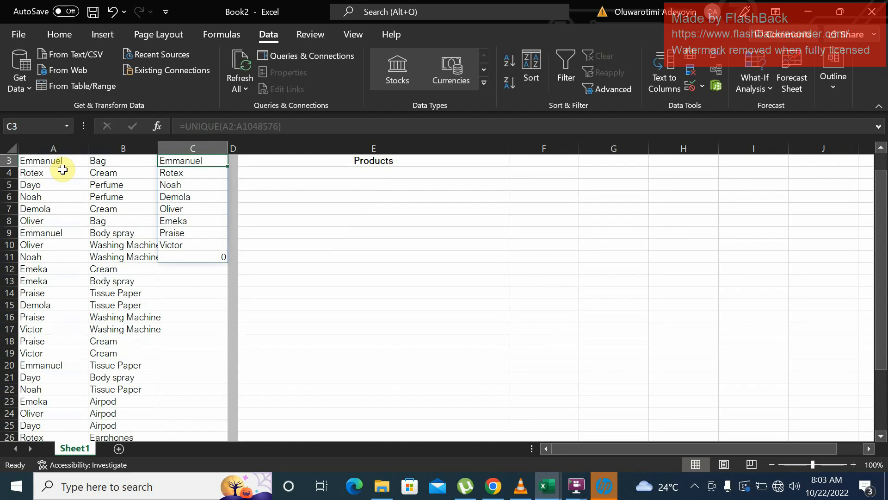
pyautogui.press('Up')
pyautogui.press('Up')
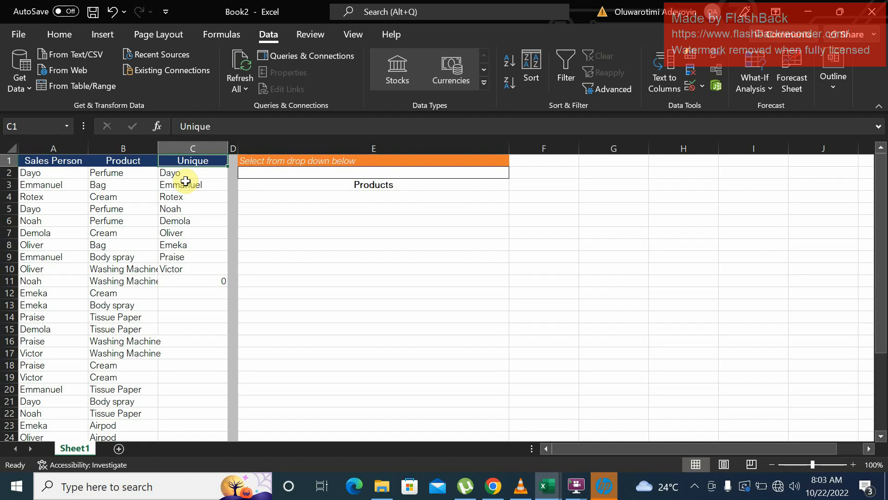
# - Add a new sales person's first name in A34 as a test and go back to the top of the Unique column
pyautogui.click(76, 303)
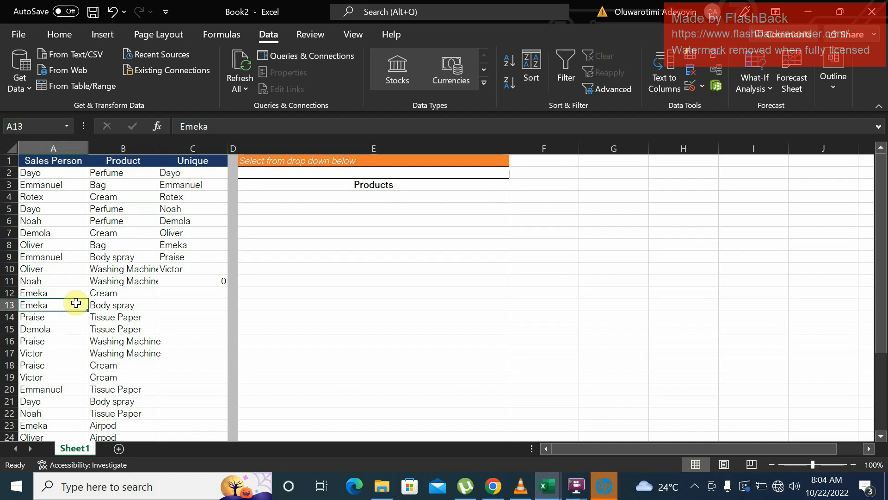
pyautogui.press('Down')
pyautogui.press('Down')
pyautogui.press('Down')
pyautogui.press('Down')
pyautogui.press('Down')
pyautogui.press('Down')
pyautogui.press('Down')
pyautogui.press('Down')
pyautogui.press('Down')
pyautogui.press('Down')
pyautogui.press('Down')
pyautogui.press('Down')
pyautogui.press('Down')
pyautogui.press('Down')
pyautogui.press('Down')
pyautogui.press('Down')
pyautogui.press('Down')
pyautogui.press('Down')
pyautogui.press('Down')
pyautogui.press('Down')
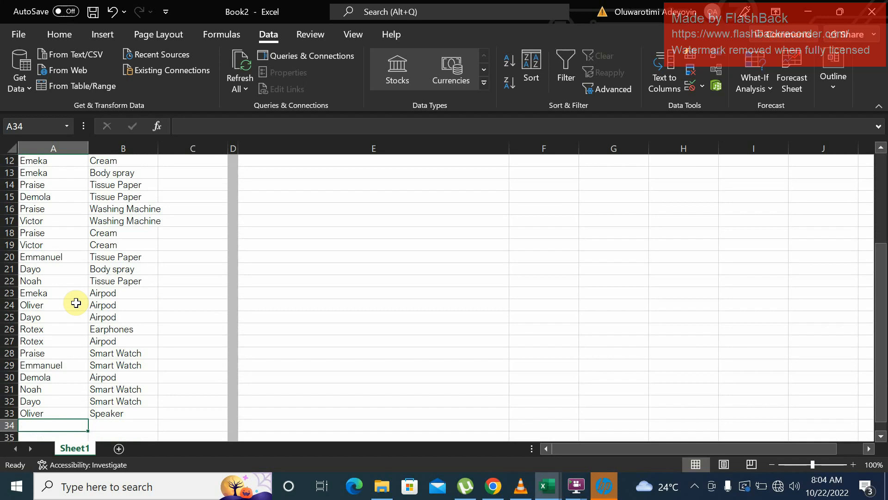
pyautogui.write('Tayo')
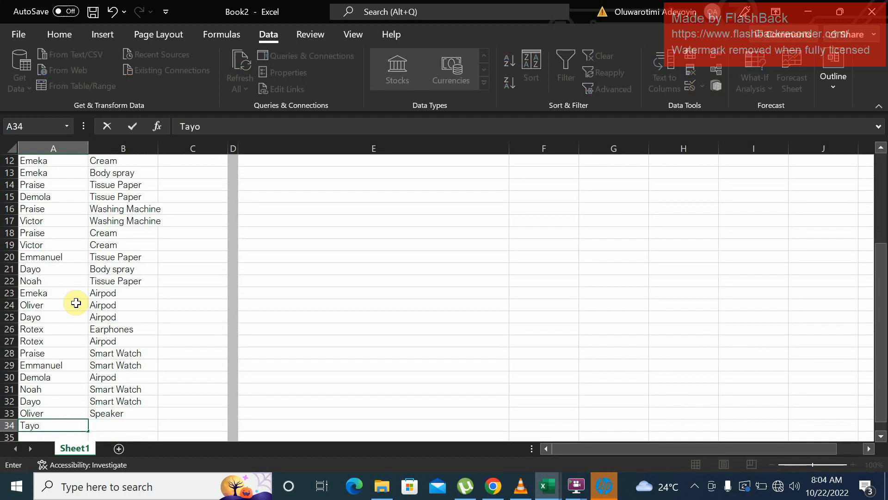
pyautogui.press('Return')
pyautogui.click(161, 289)
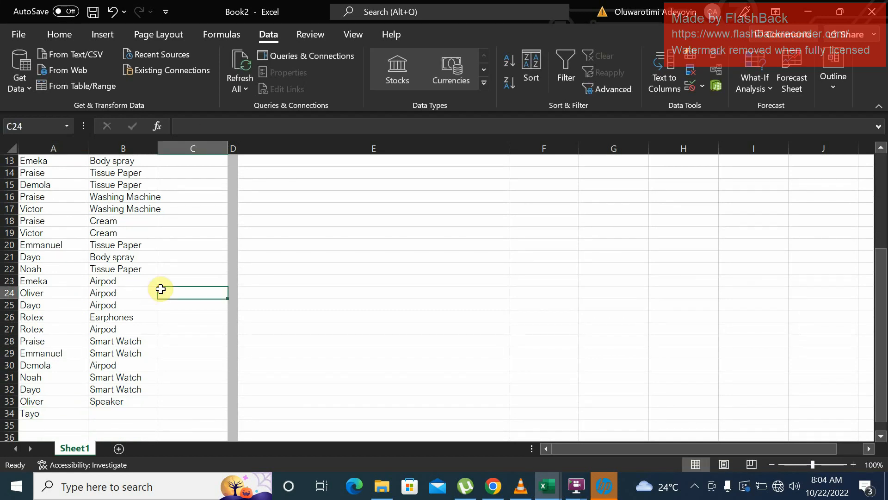
pyautogui.hotkey('ctrl', 'Up')
pyautogui.hotkey('ctrl', 'Up')
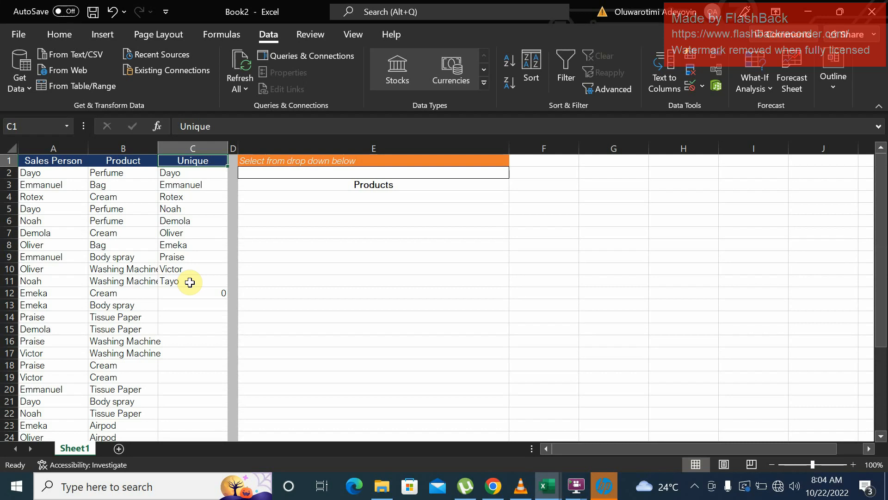
# - Wrap the C2 formula in SORT so it reads =SORT(UNIQUE(A2:A1048576))
pyautogui.click(186, 174)
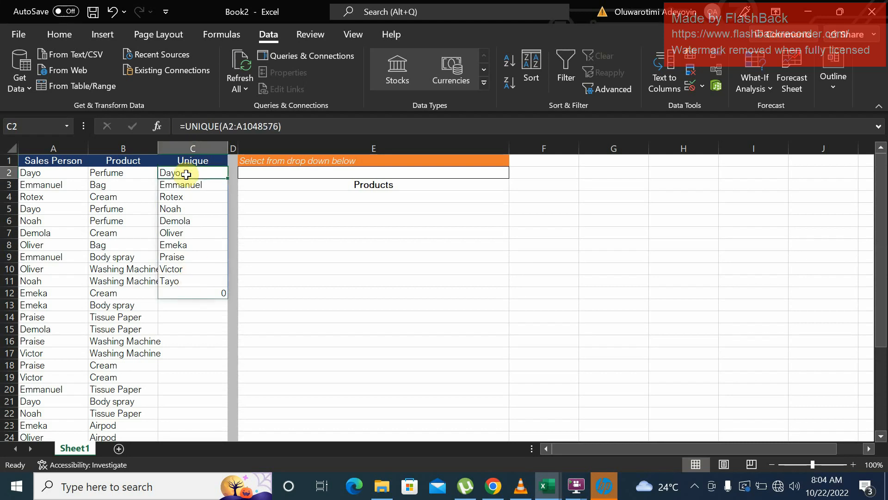
pyautogui.click(188, 127)
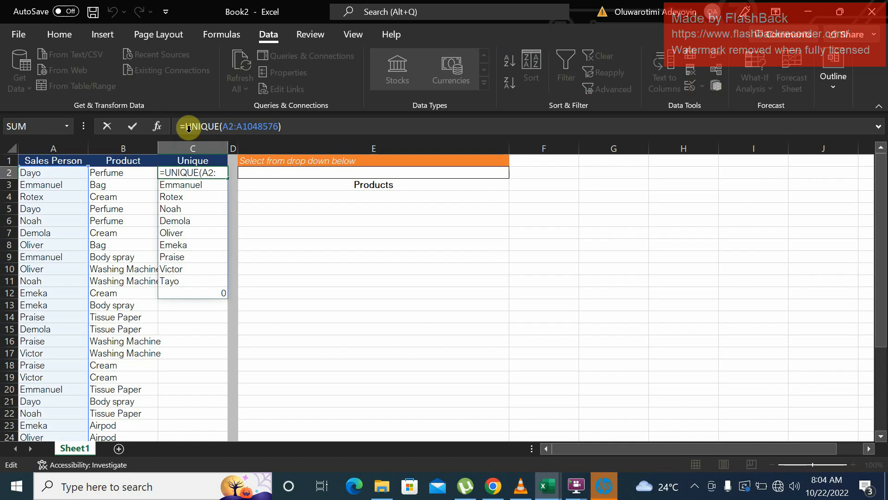
pyautogui.write('sort')
pyautogui.press('Tab')
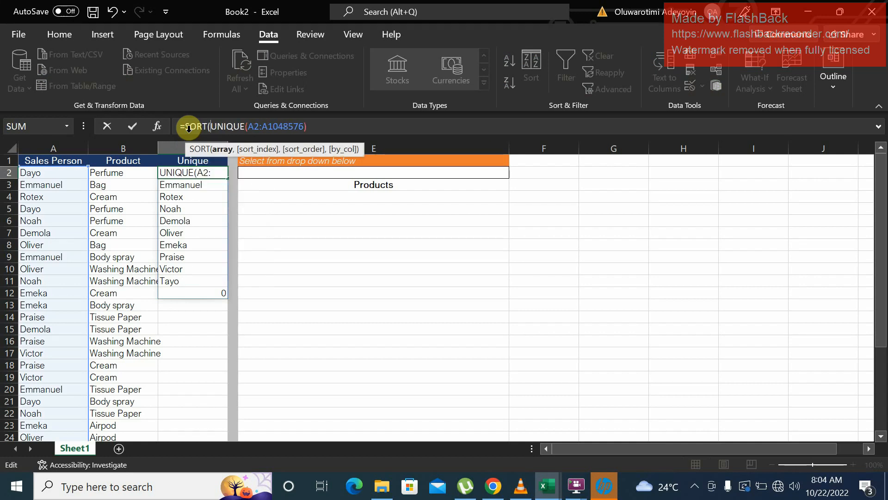
pyautogui.click(307, 127)
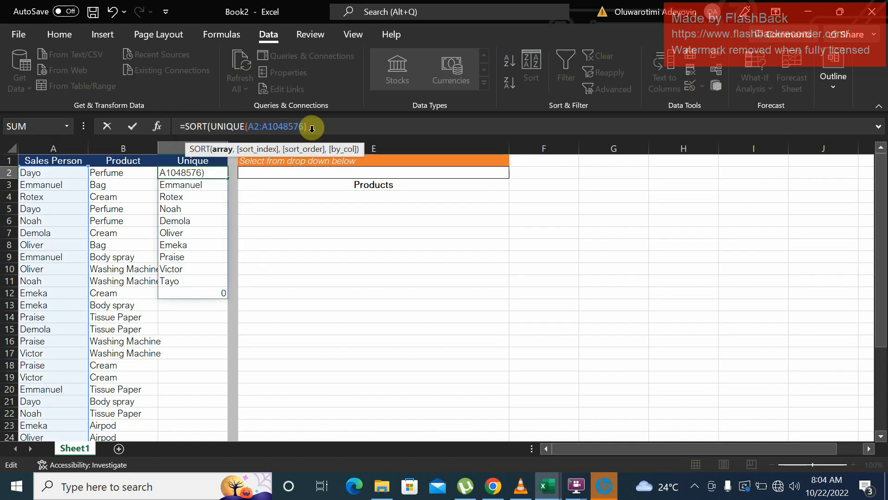
pyautogui.write(')')
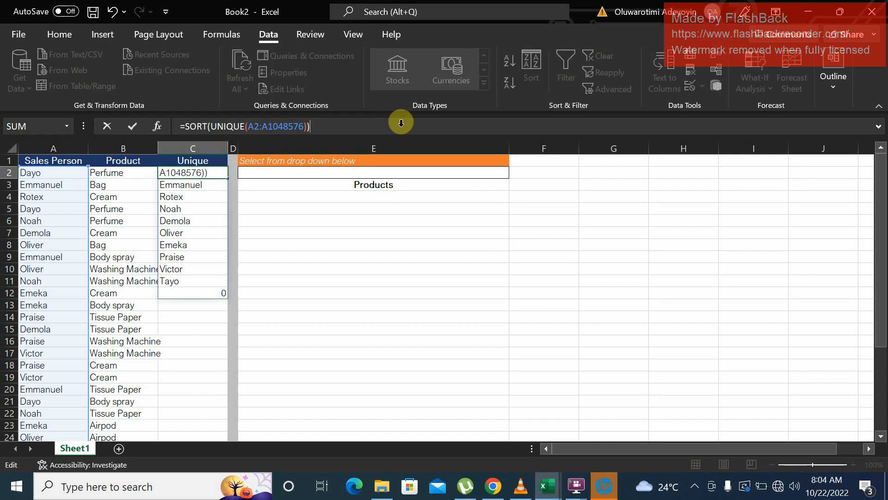
pyautogui.press('Return')
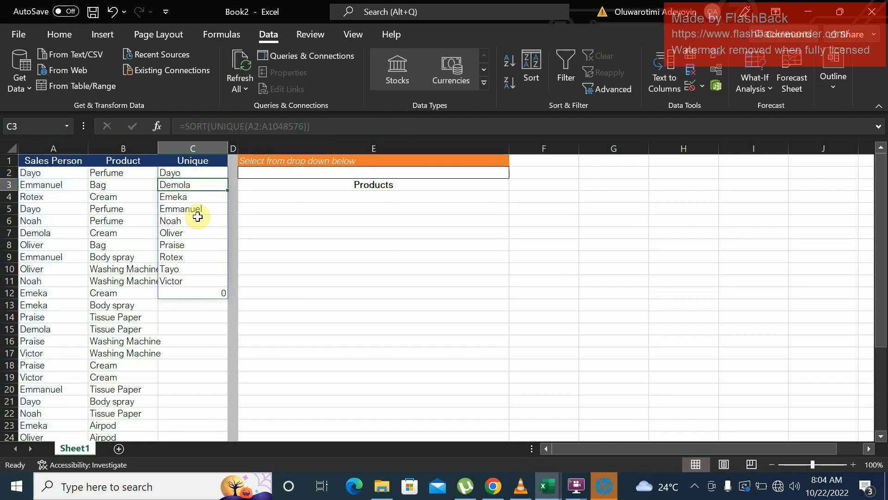
# - Delete the test name from A34 and return to the Unique header in C1
pyautogui.click(73, 295)
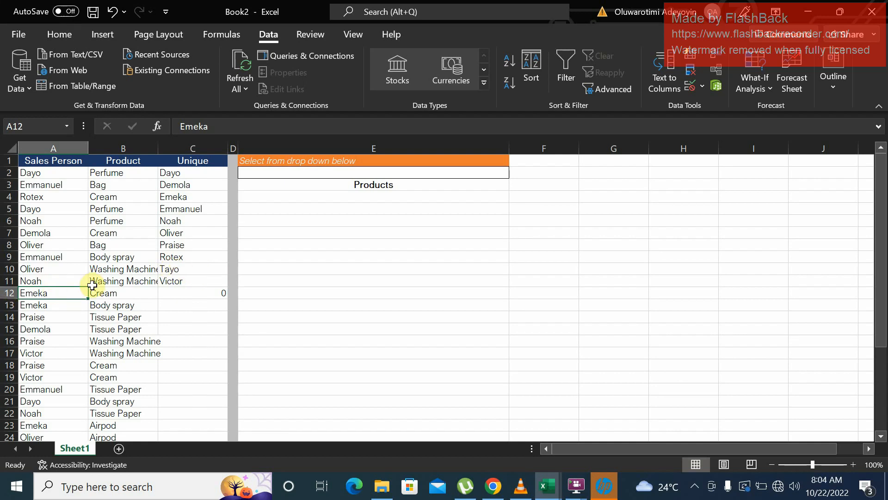
pyautogui.hotkey('ctrl', 'Down')
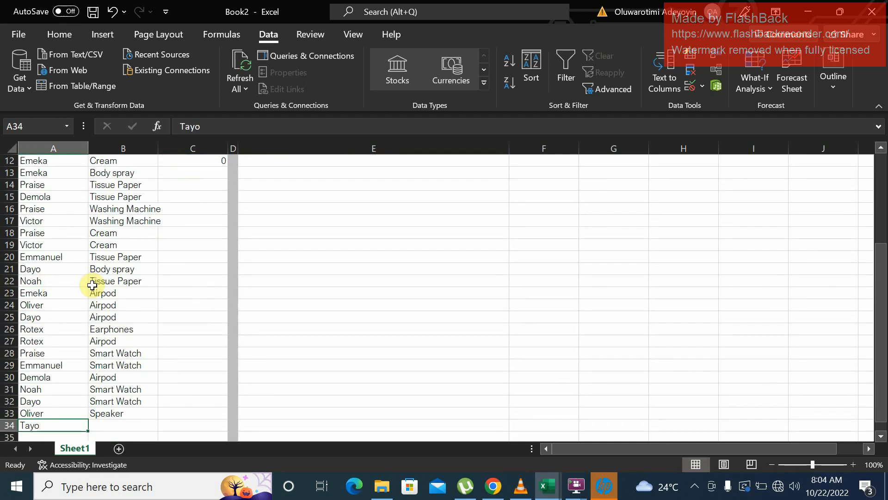
pyautogui.press('Delete')
pyautogui.click(185, 232)
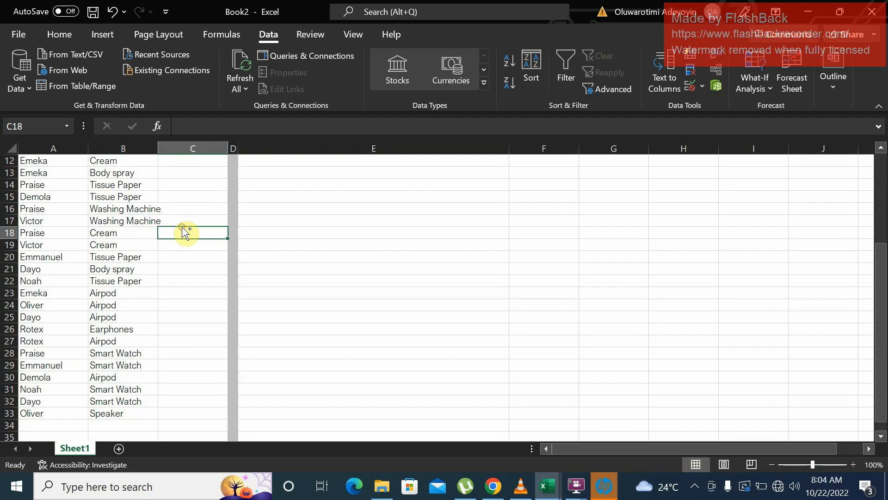
pyautogui.hotkey('ctrl', 'Up')
pyautogui.hotkey('ctrl', 'Up')
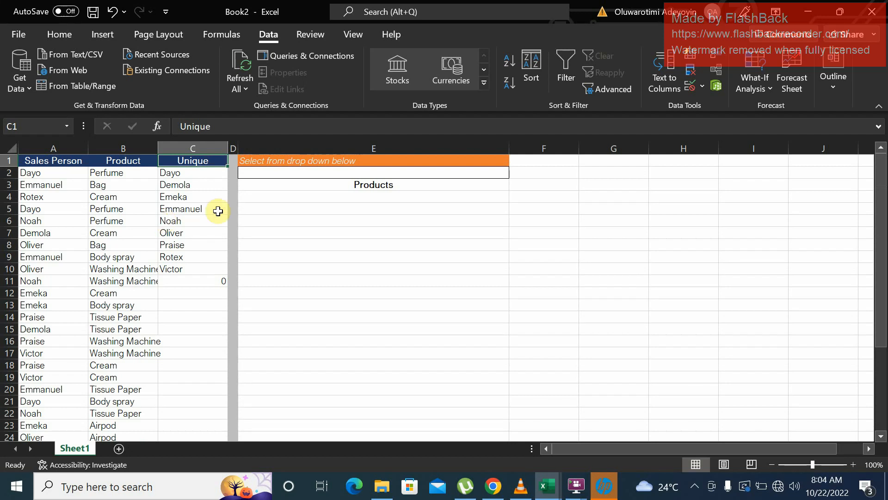
# - Apply List data validation to E2 with the source =$C$2:$C$11
pyautogui.click(350, 175)
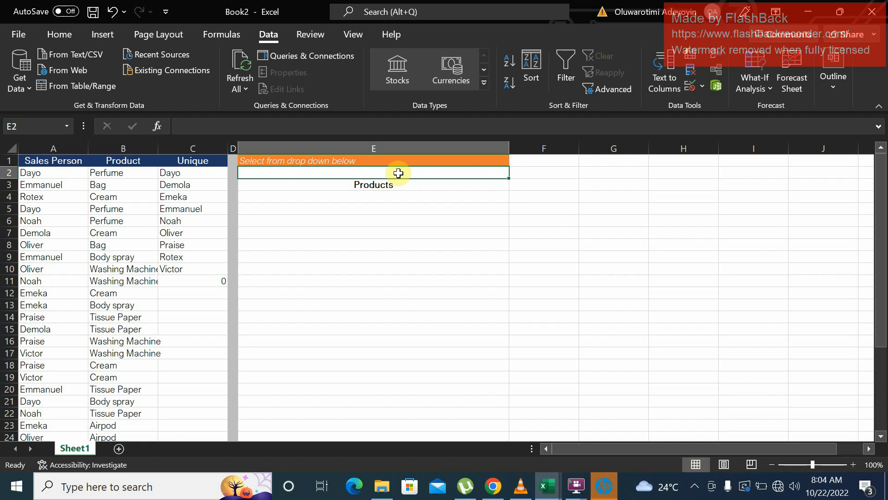
pyautogui.click(701, 87)
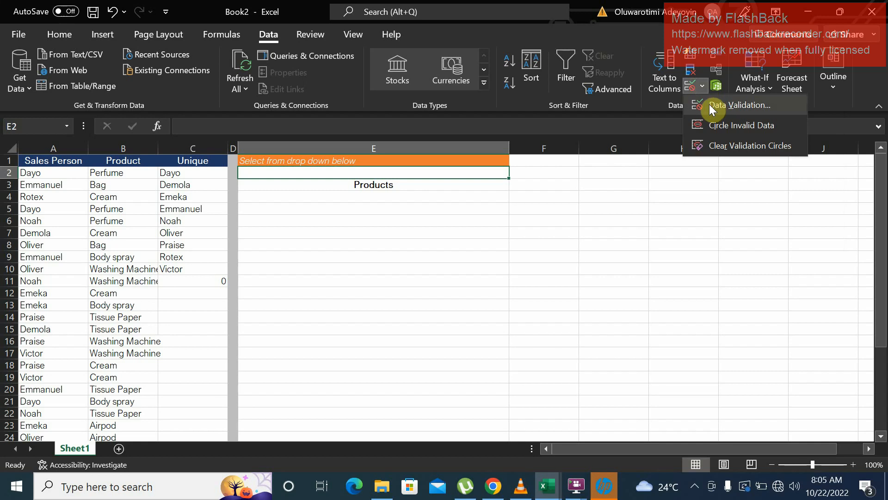
pyautogui.click(712, 105)
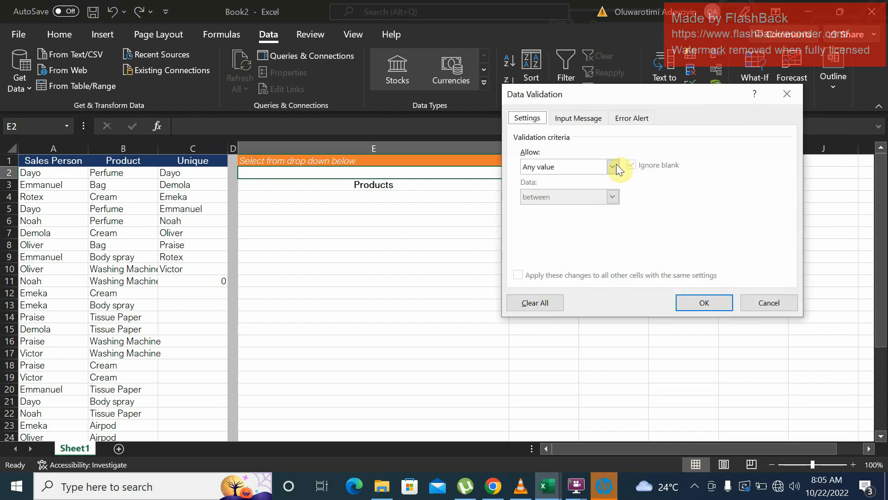
pyautogui.click(613, 167)
pyautogui.click(561, 208)
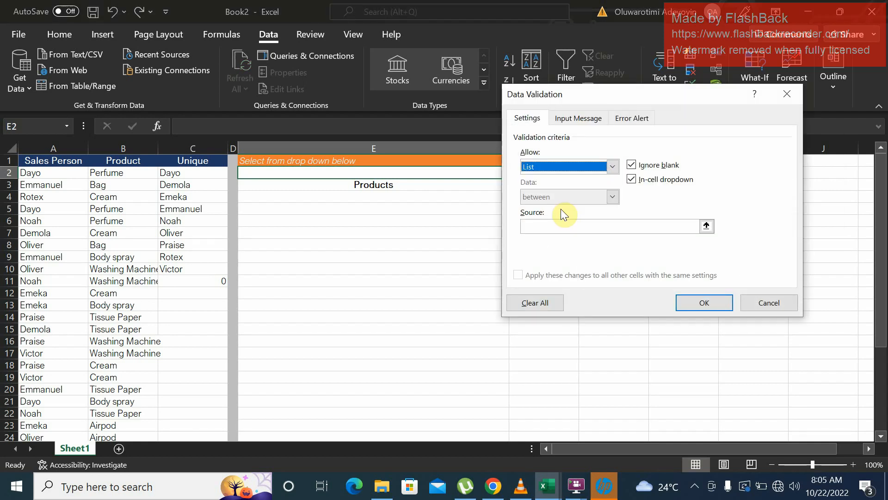
pyautogui.click(706, 226)
pyautogui.click(195, 172)
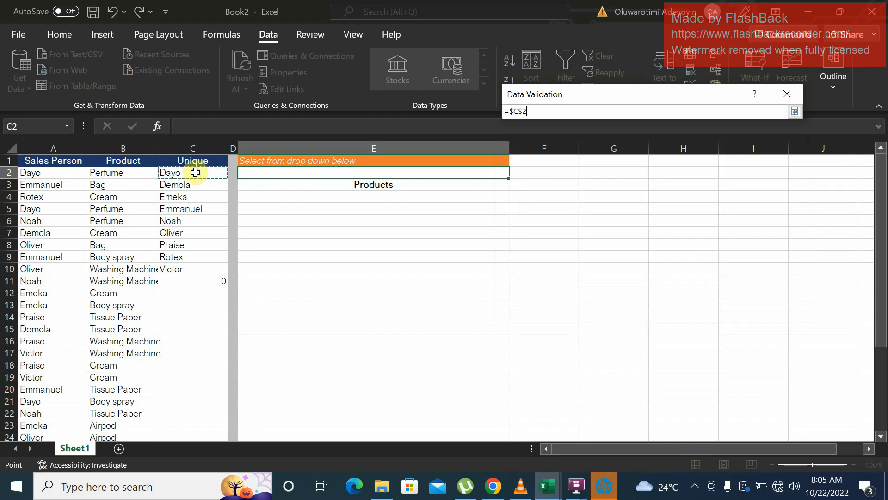
pyautogui.hotkey('ctrl', 'shift', 'Down')
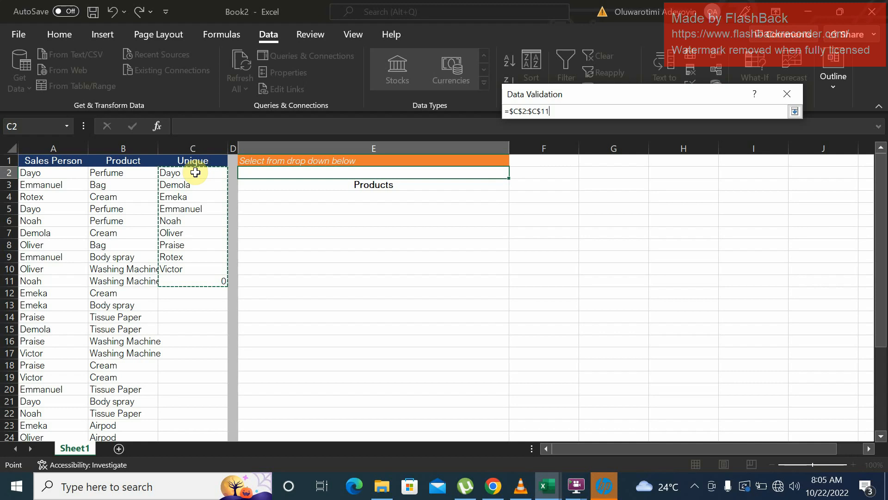
pyautogui.click(795, 111)
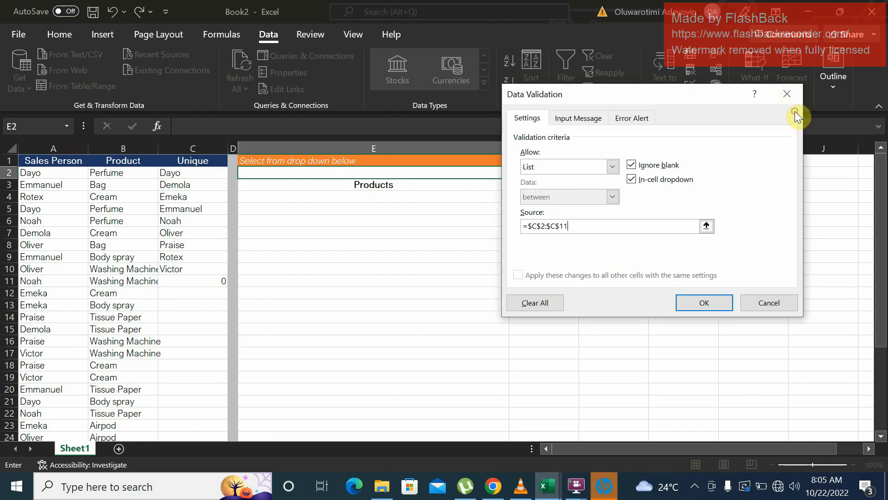
pyautogui.click(707, 304)
# - Test E2's drop-down by selecting the sales person listed in C4, followed by the one listed in C8
pyautogui.click(516, 174)
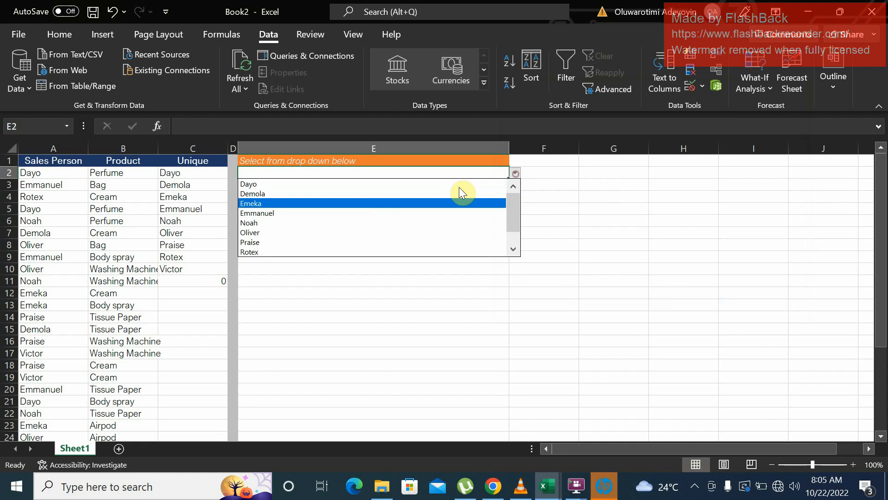
pyautogui.click(370, 203)
pyautogui.click(516, 174)
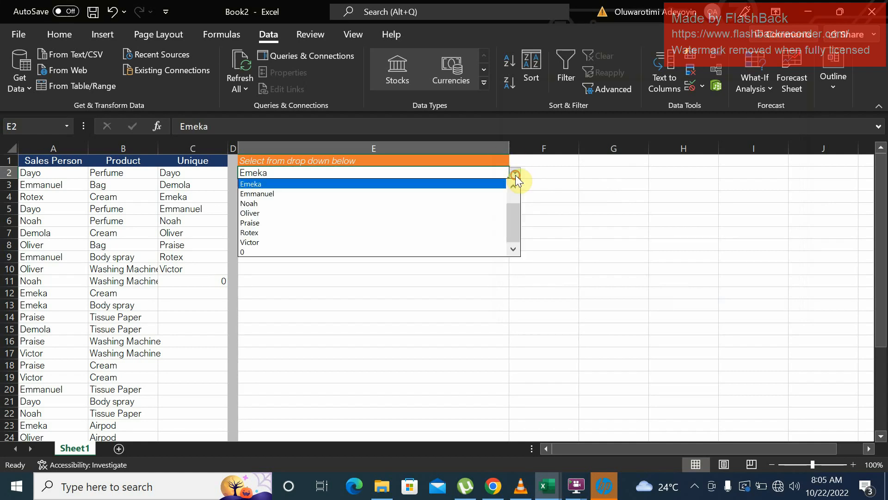
pyautogui.click(339, 224)
# - Start a FILTER formula in E4, under the Products header, with $B$2:$B$1048576 as the array
pyautogui.click(372, 200)
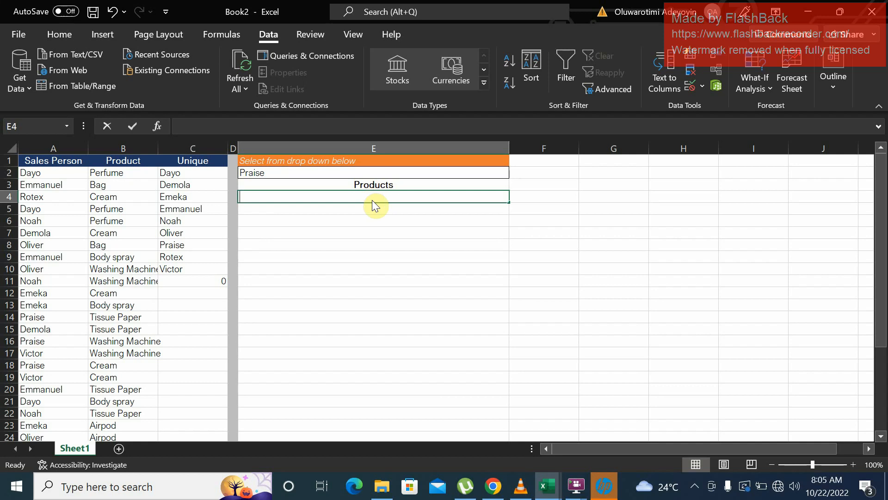
pyautogui.write('=filter')
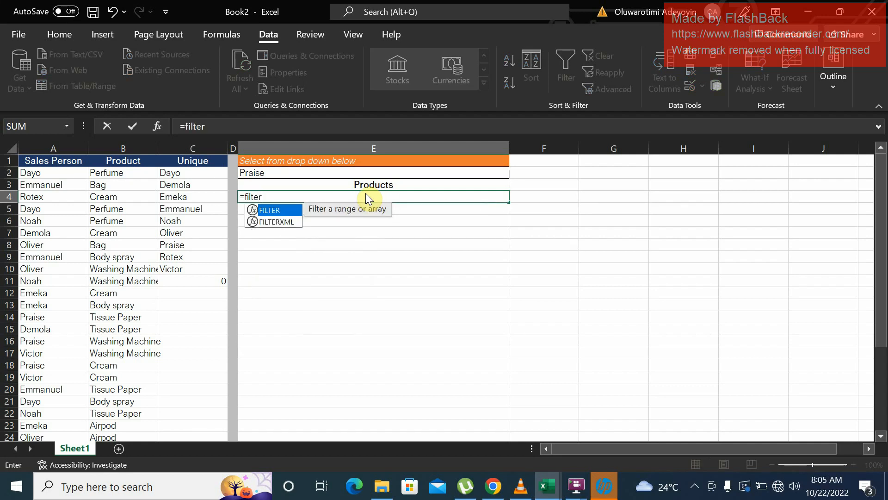
pyautogui.press('Tab')
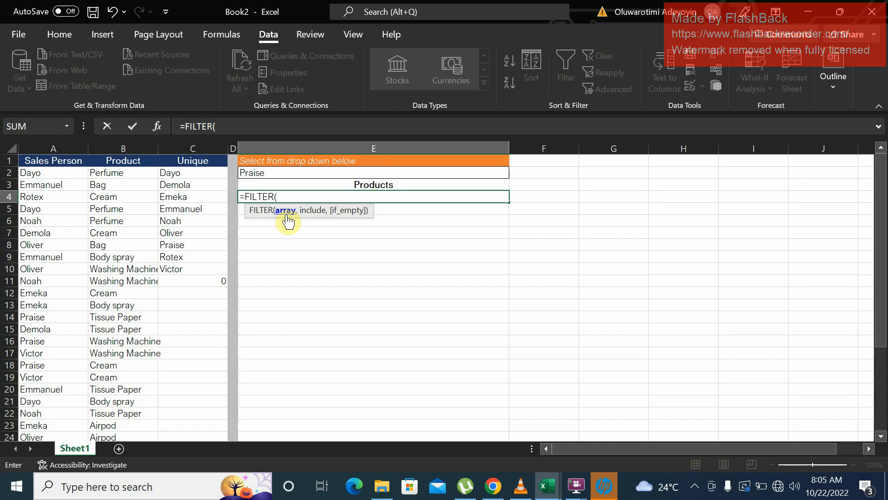
pyautogui.click(129, 174)
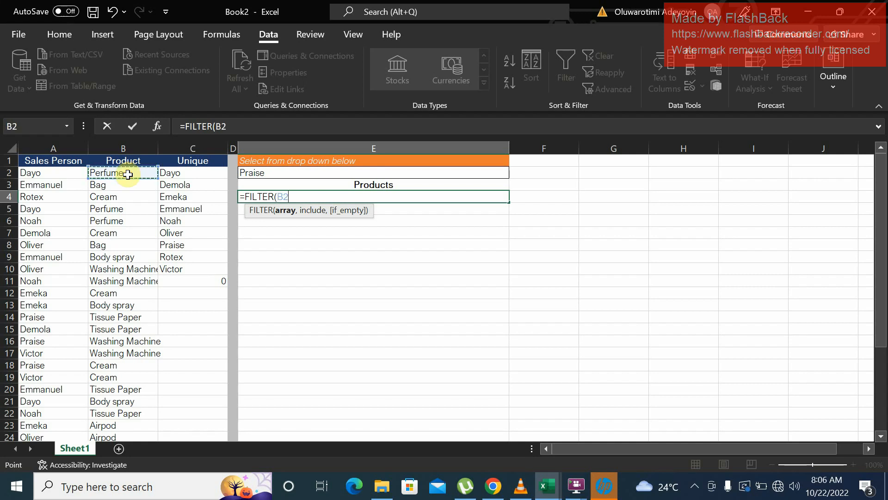
pyautogui.hotkey('ctrl', 'shift', 'Down')
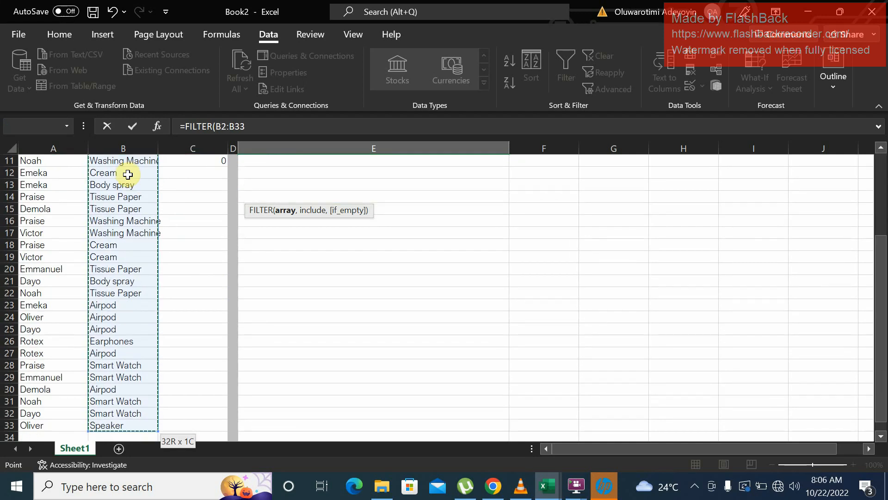
pyautogui.hotkey('ctrl', 'shift', 'Down')
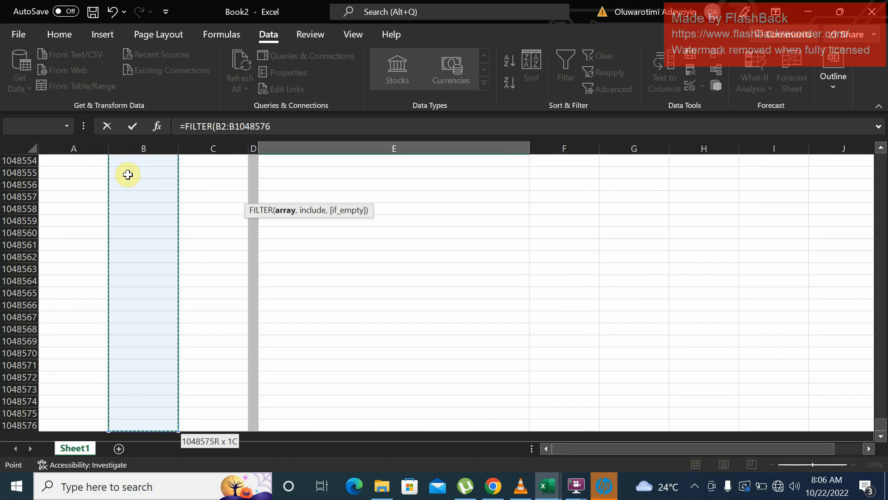
pyautogui.press('F4')
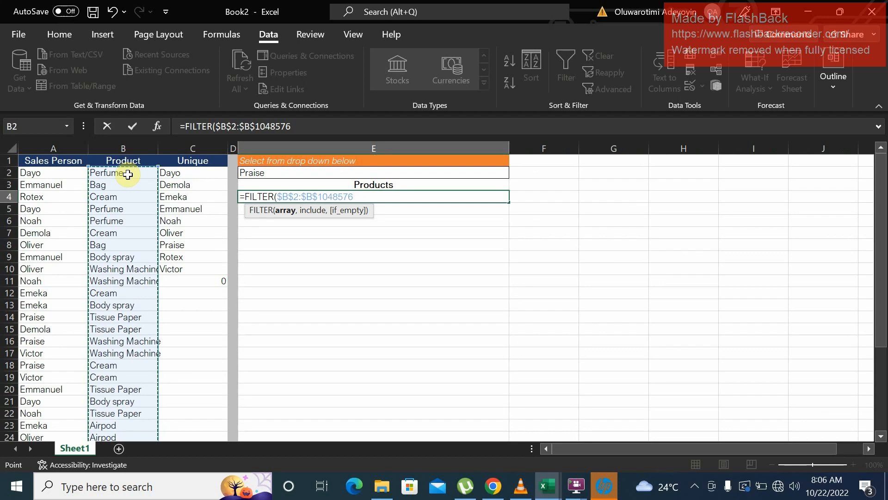
pyautogui.write(',')
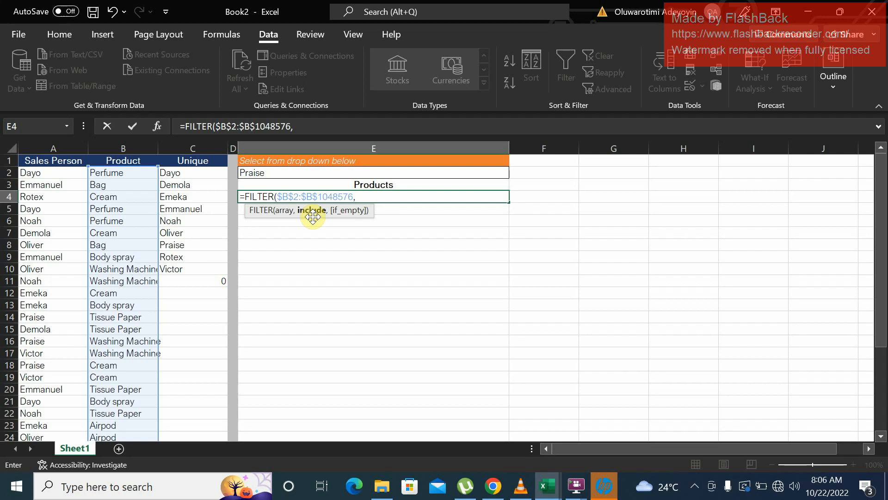
# - Complete the E4 formula with the include condition $A$2:$A$1048576=$E$2 and enter it
pyautogui.click(37, 172)
pyautogui.hotkey('ctrl', 'shift', 'Down')
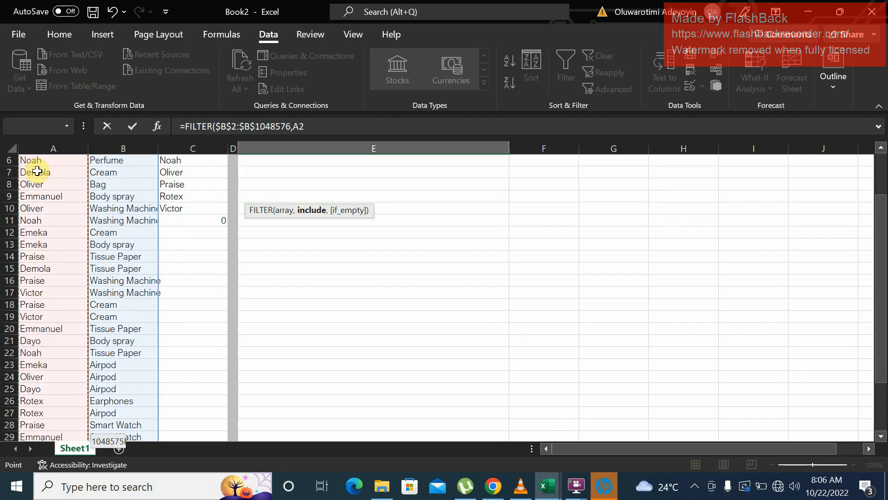
pyautogui.hotkey('ctrl', 'shift', 'Down')
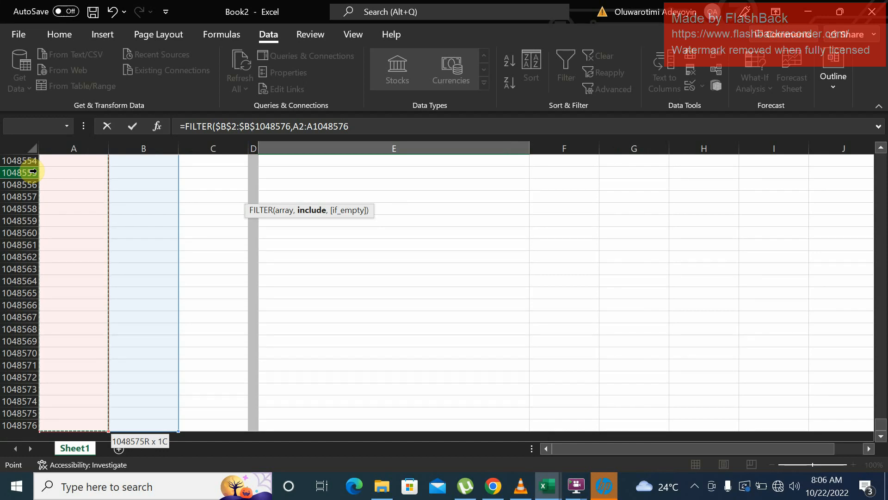
pyautogui.press('F4')
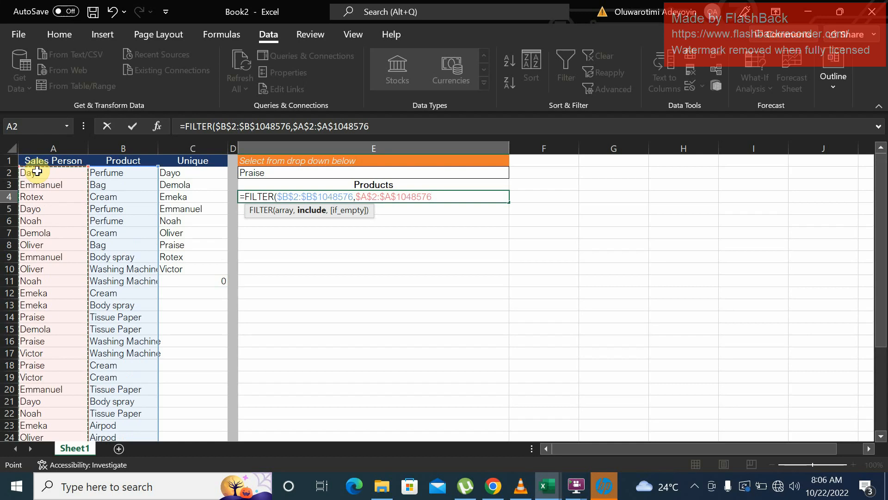
pyautogui.write('=')
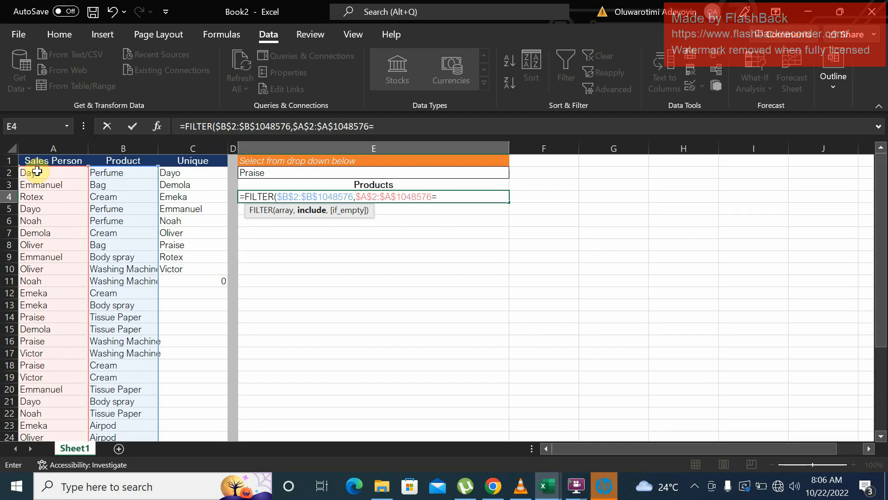
pyautogui.click(279, 174)
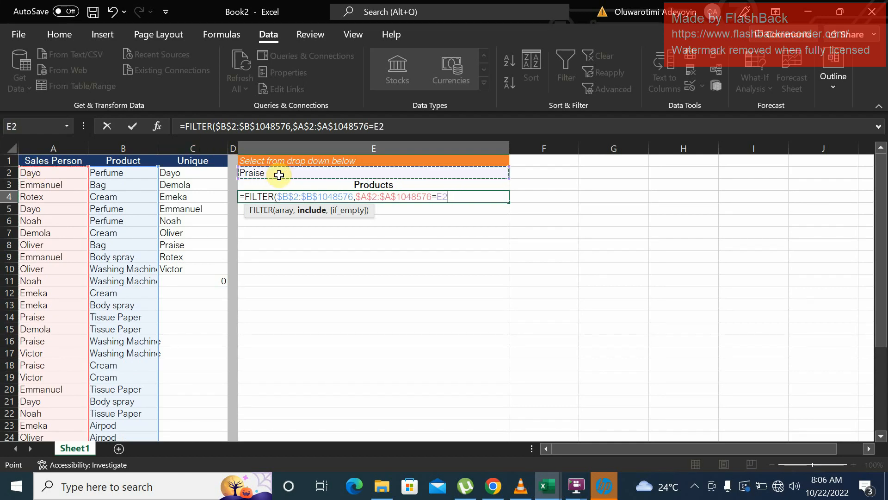
pyautogui.click(387, 127)
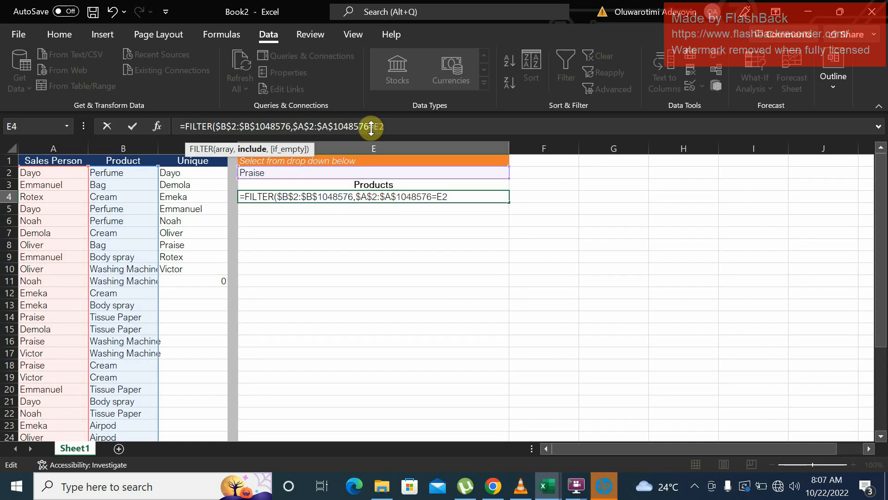
pyautogui.press('F4')
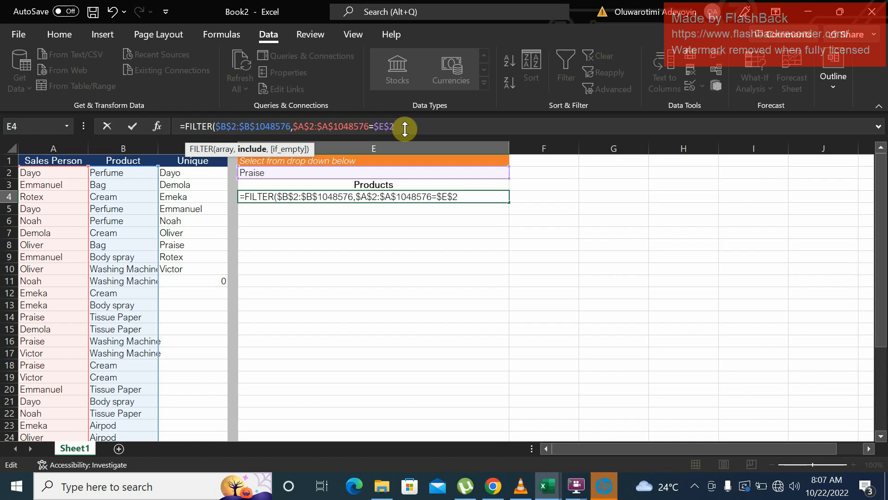
pyautogui.write(')')
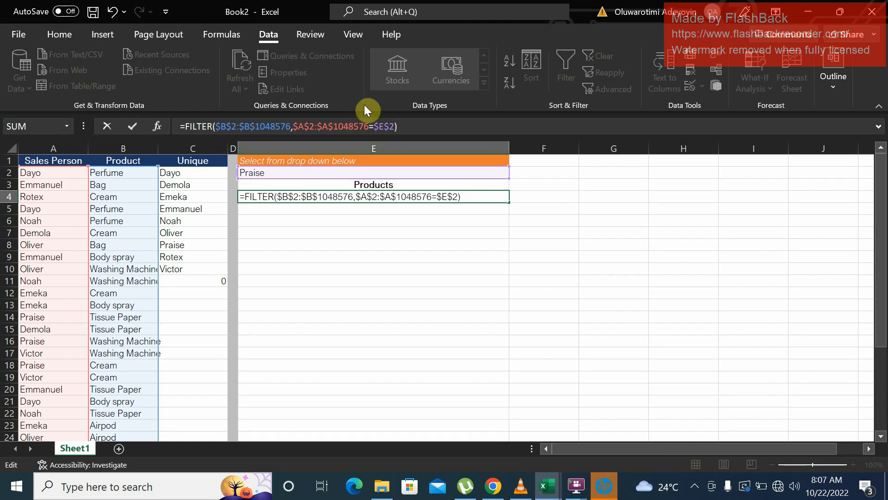
pyautogui.press('Return')
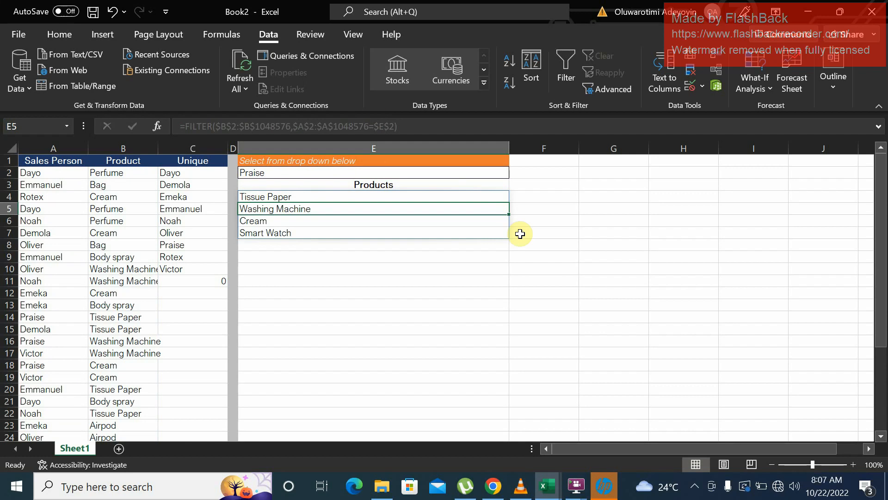
# - Test the product list by choosing the sales person listed in C5 from E2's drop-down, followed by the one listed in C6
pyautogui.click(407, 175)
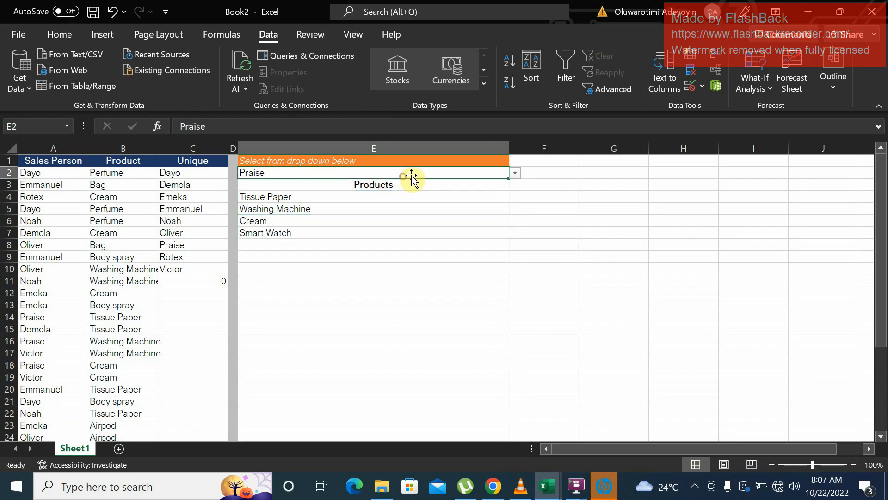
pyautogui.click(515, 173)
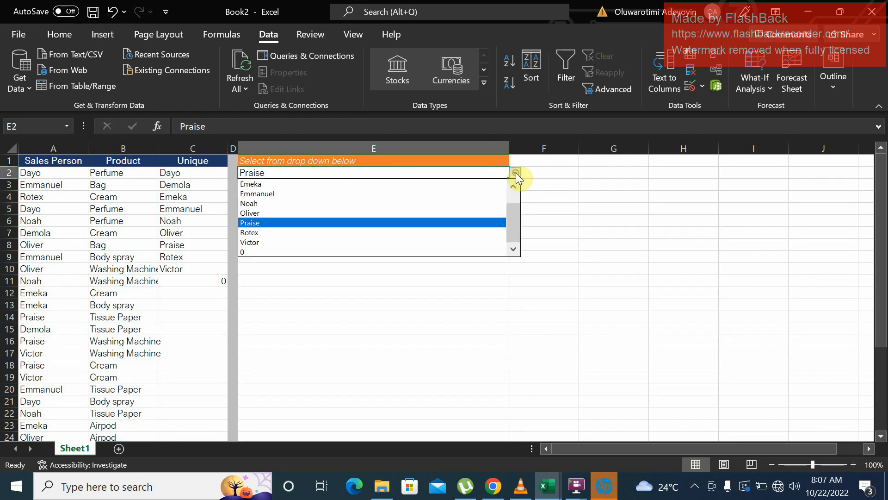
pyautogui.click(331, 196)
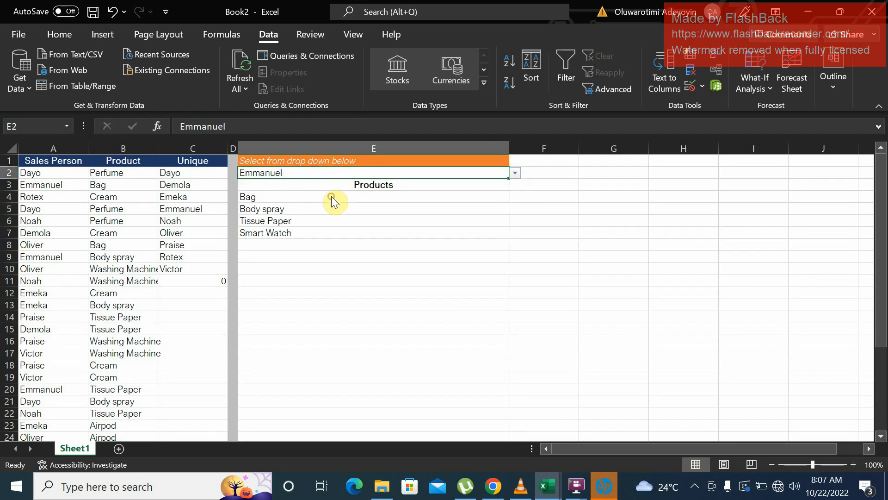
pyautogui.click(283, 196)
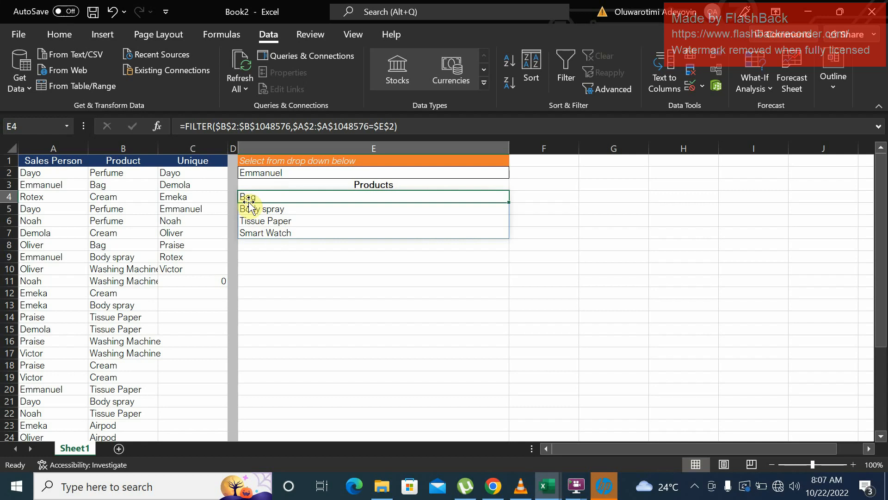
pyautogui.click(411, 173)
pyautogui.click(515, 173)
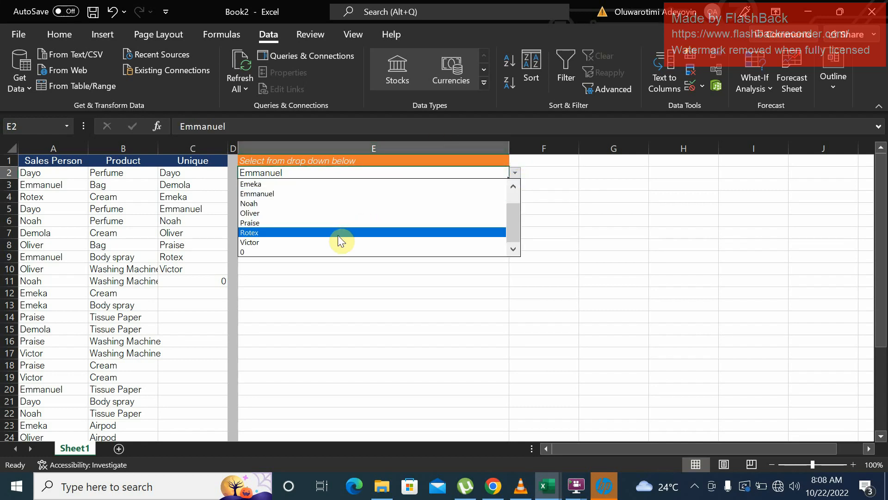
pyautogui.click(299, 205)
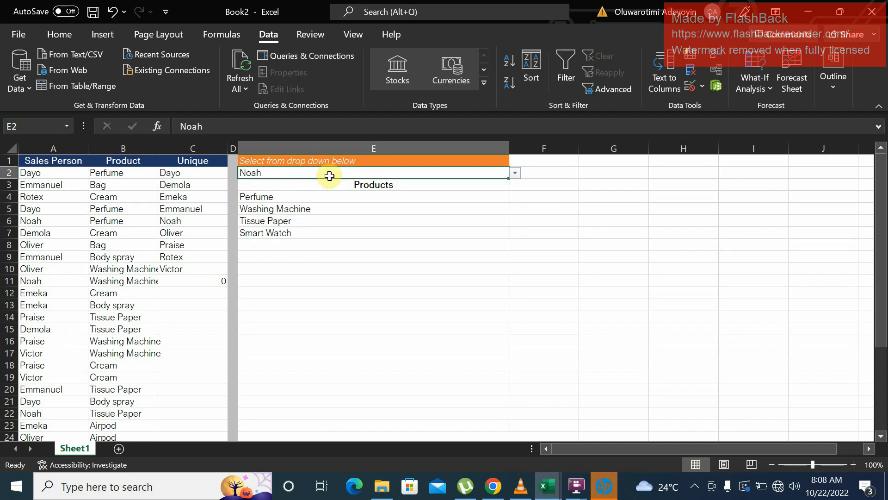
pyautogui.click(318, 195)
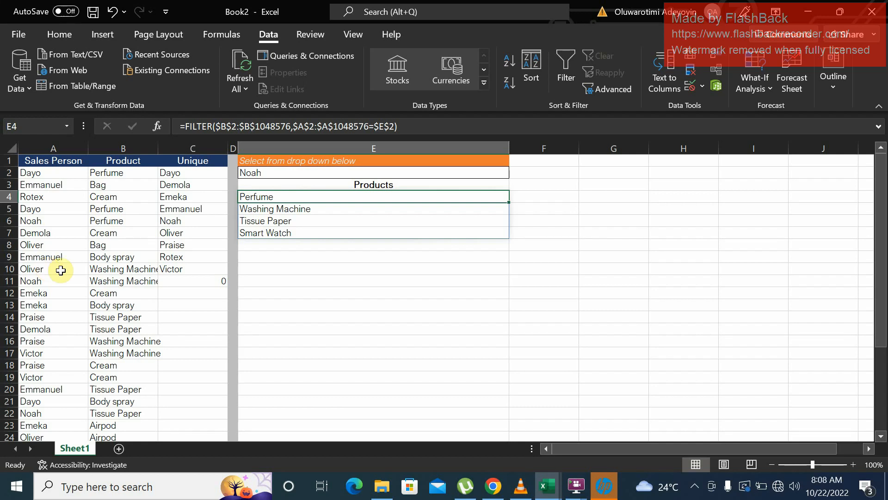
# - Choose the 0 entry from E2's drop-down to test the product list with a blank sales person
pyautogui.click(365, 173)
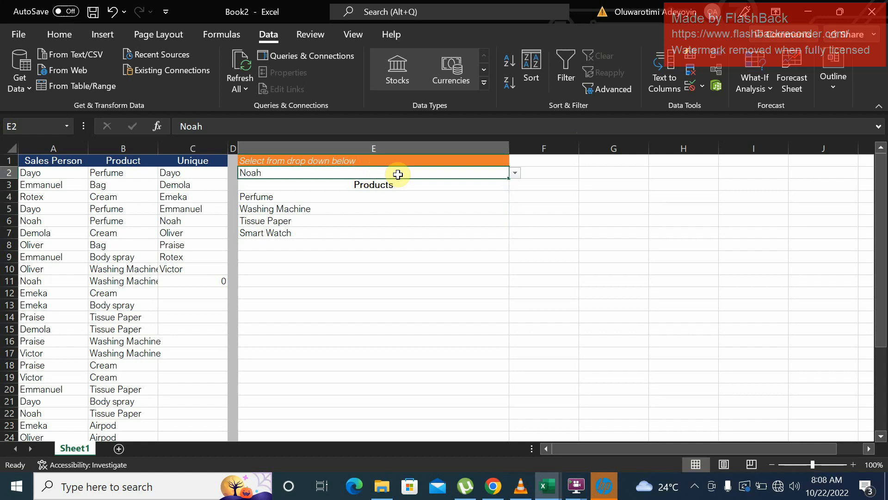
pyautogui.click(515, 173)
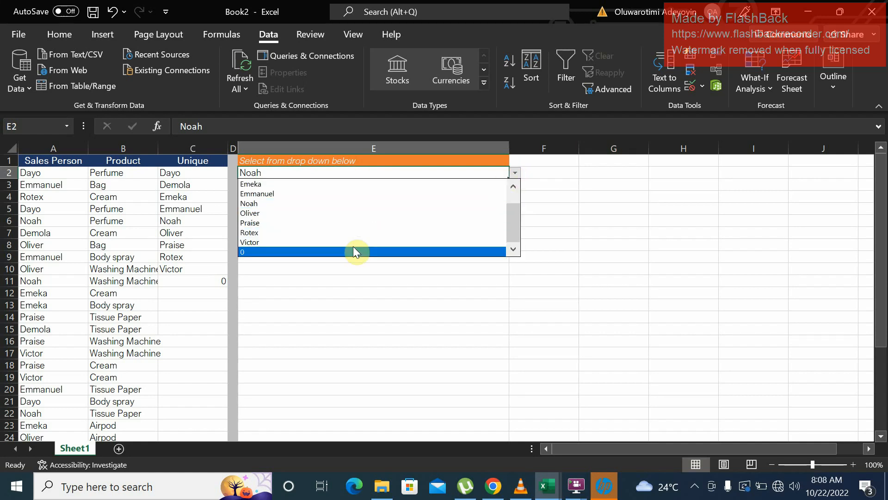
pyautogui.click(348, 251)
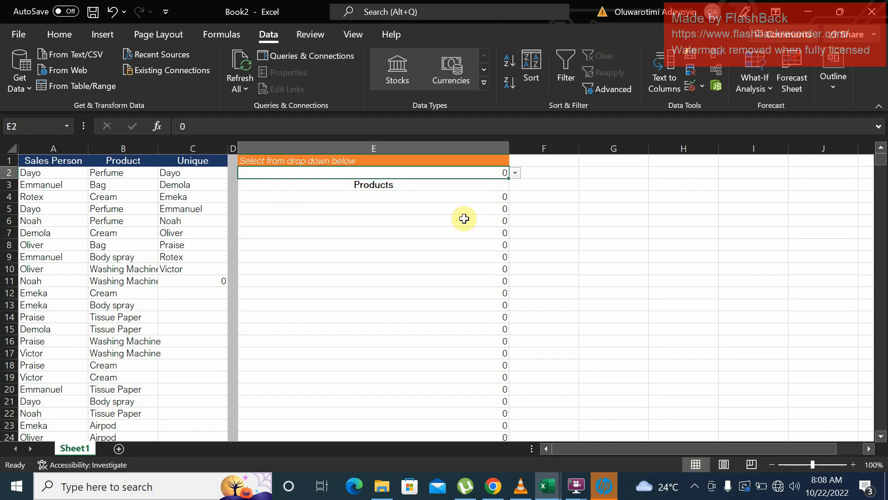
# - Start wrapping E4's FILTER formula in an IF function with the logical test $E$2=0
pyautogui.click(448, 198)
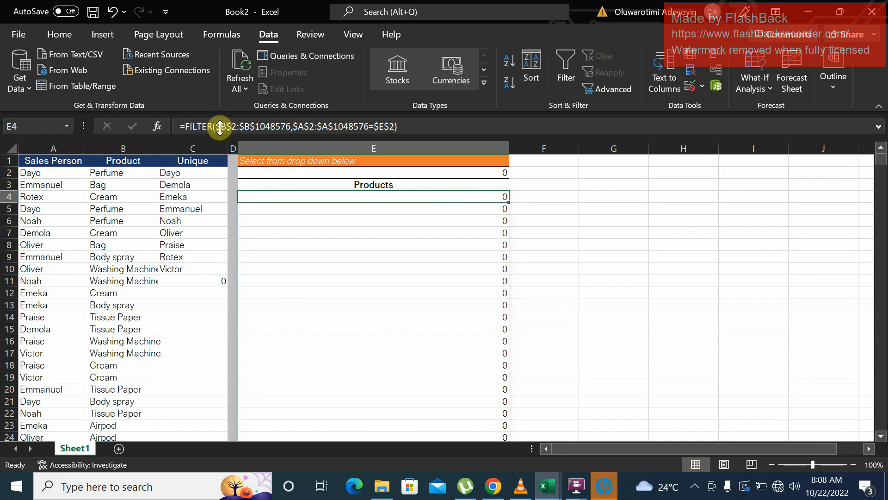
pyautogui.click(182, 128)
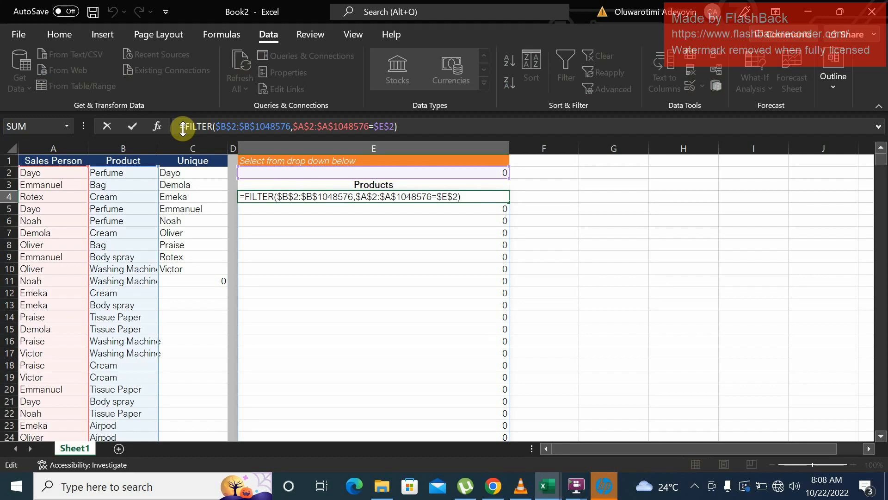
pyautogui.write('IF(')
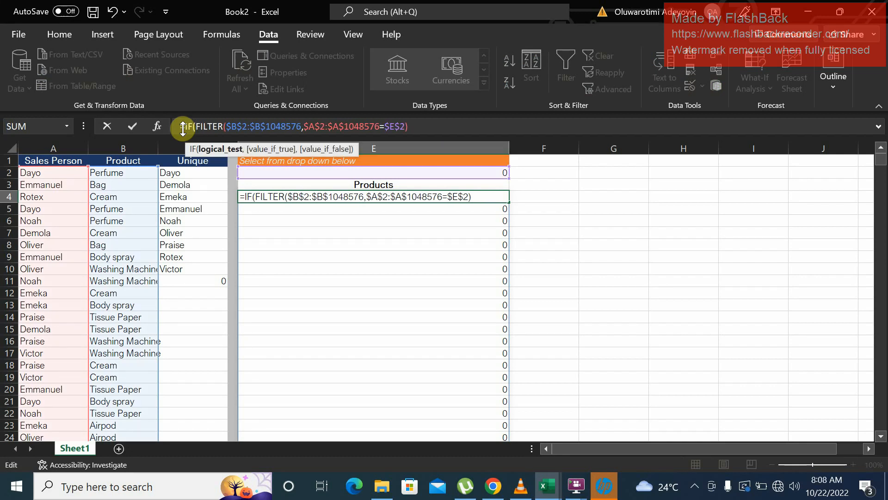
pyautogui.click(364, 173)
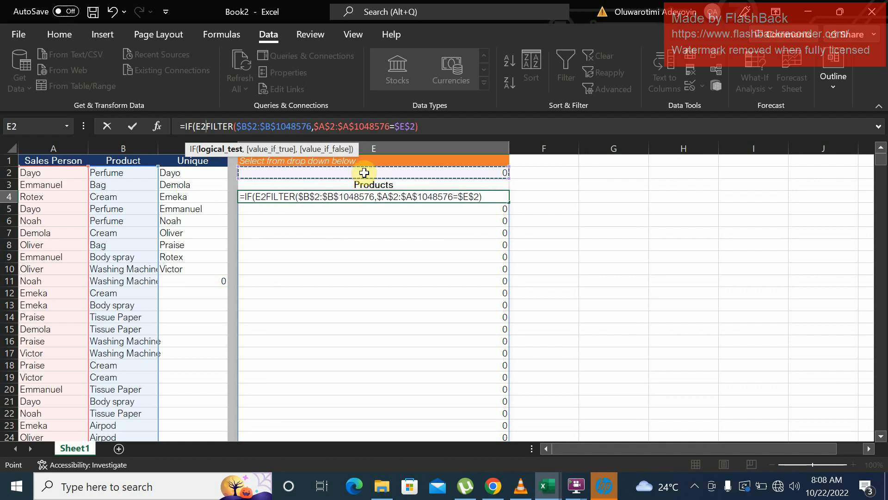
pyautogui.press('F4')
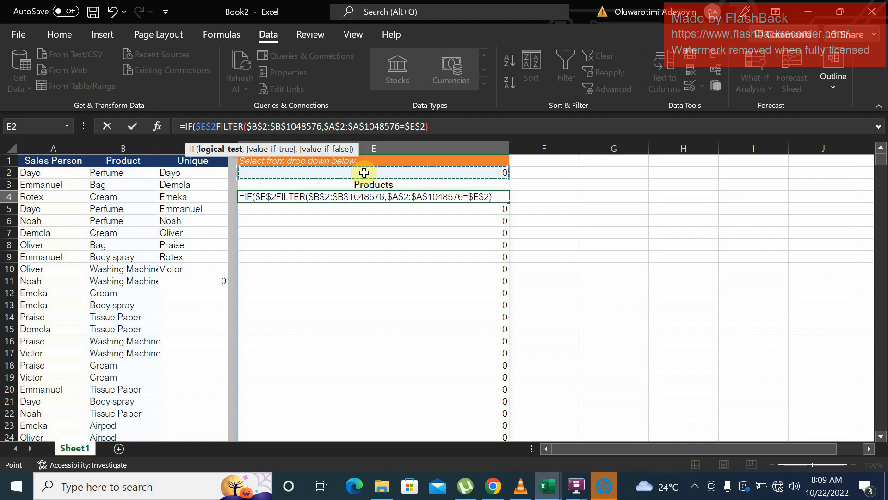
pyautogui.write('=0')
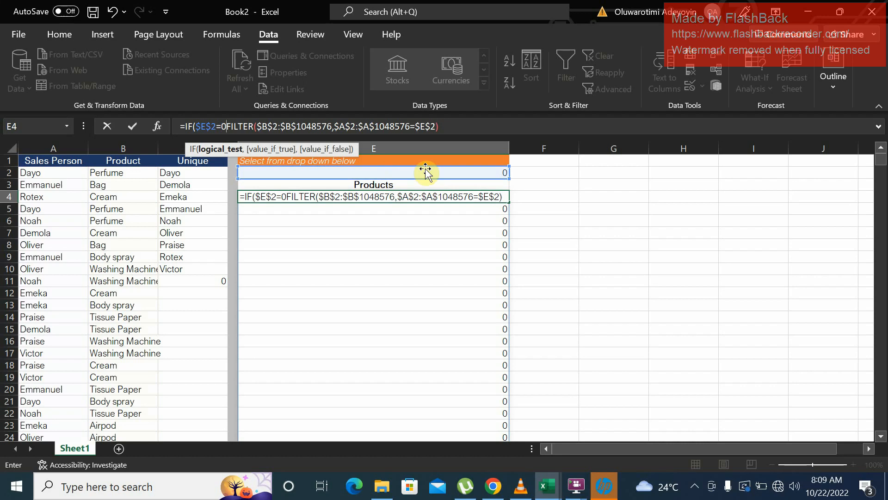
pyautogui.write(',')
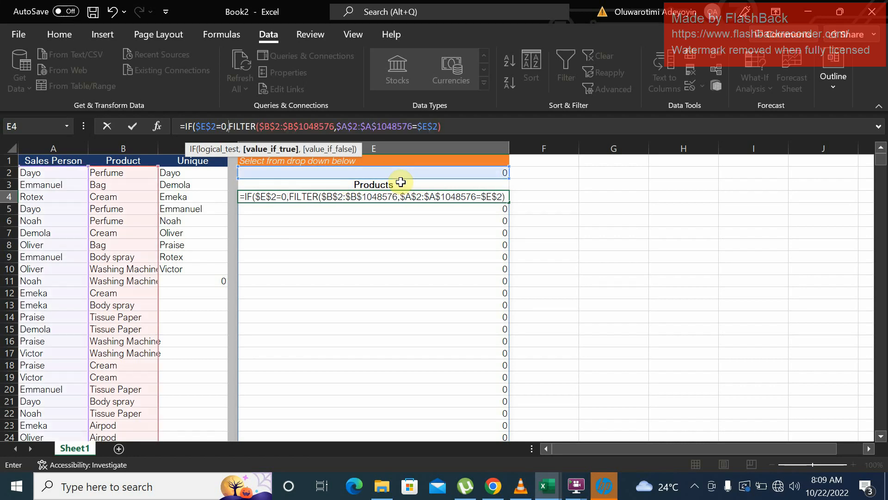
pyautogui.write('""')
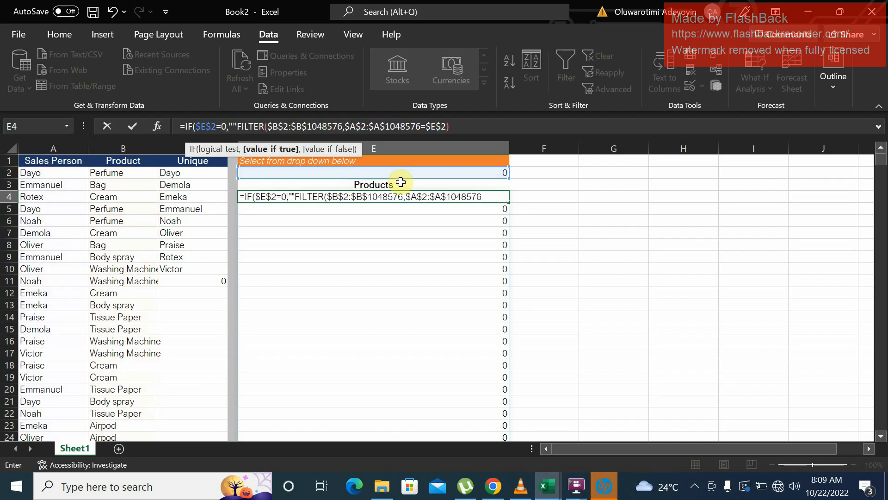
pyautogui.write(',')
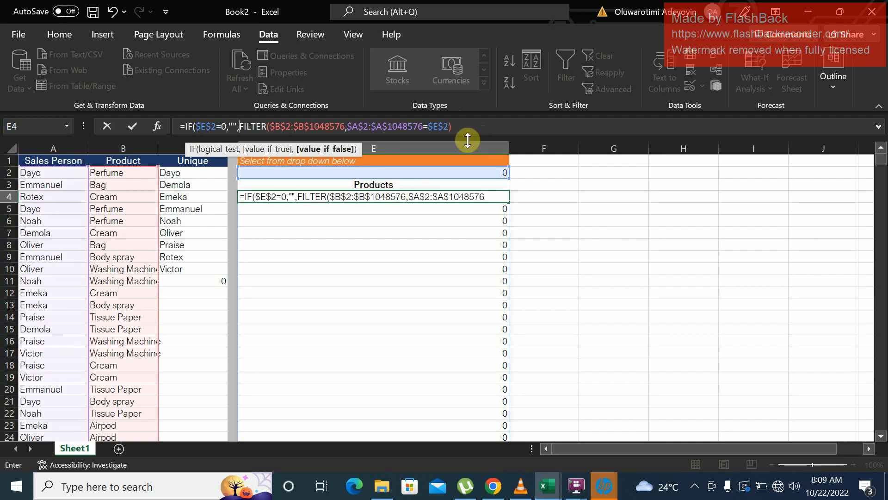
# - Complete E4's IF formula with "" as the value if true and the existing FILTER as the value if false, and enter it
pyautogui.click(451, 122)
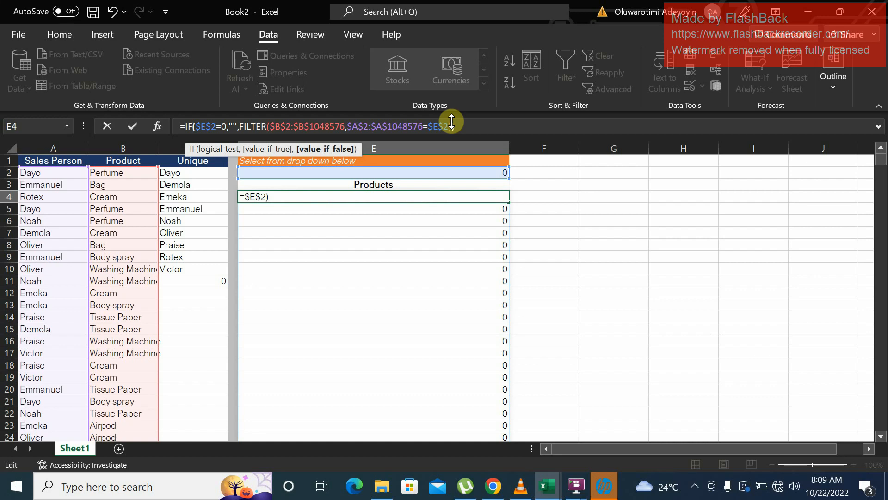
pyautogui.write(')')
pyautogui.hotkey('ctrl', 'Return')
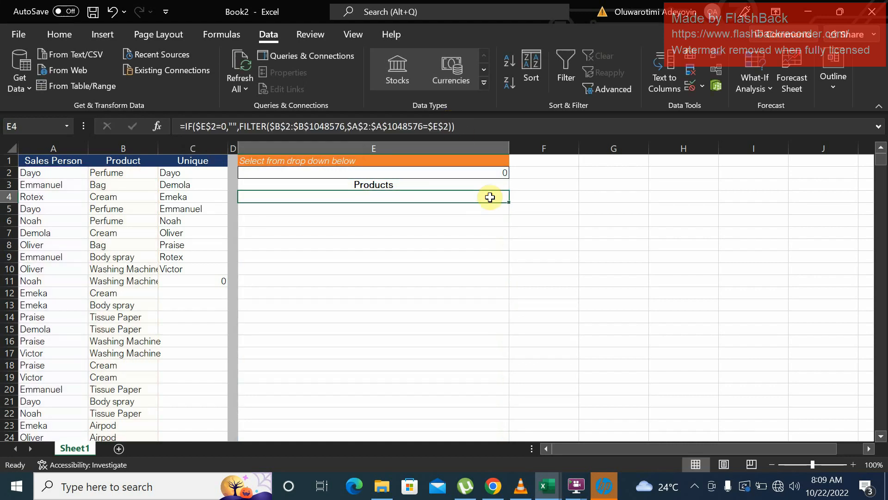
# - Test the revised formula by choosing the sales persons listed in C4, C6 and C8 in turn from E2's drop-down
pyautogui.click(479, 175)
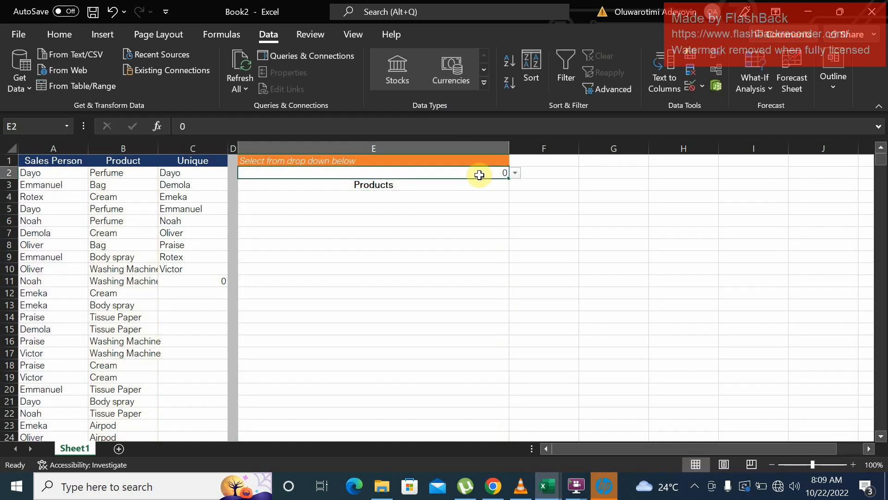
pyautogui.click(515, 172)
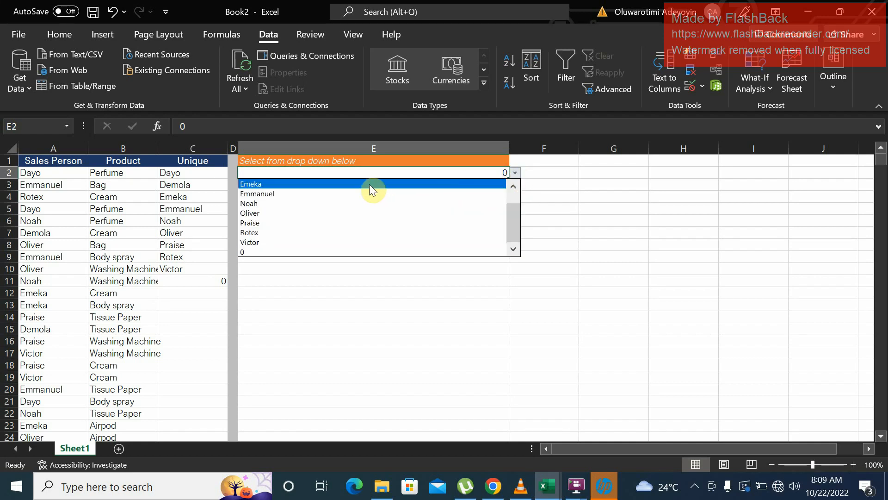
pyautogui.click(369, 185)
pyautogui.click(515, 172)
pyautogui.click(381, 206)
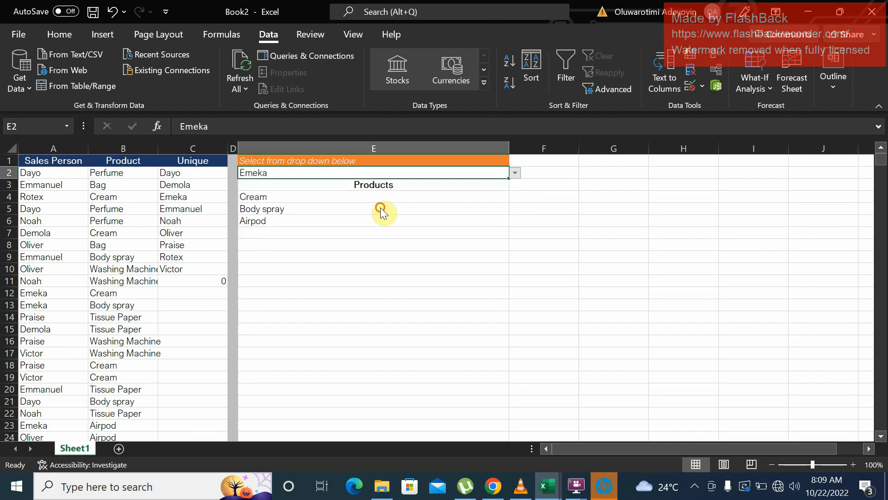
pyautogui.click(515, 173)
pyautogui.click(339, 223)
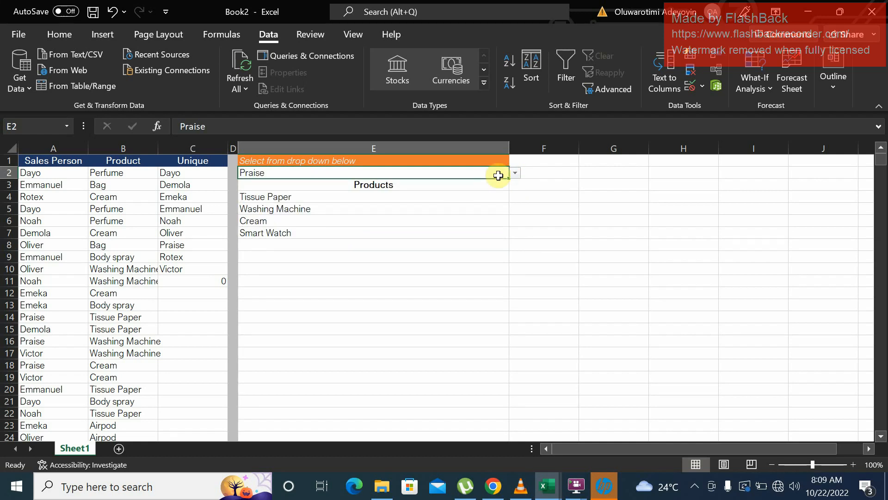